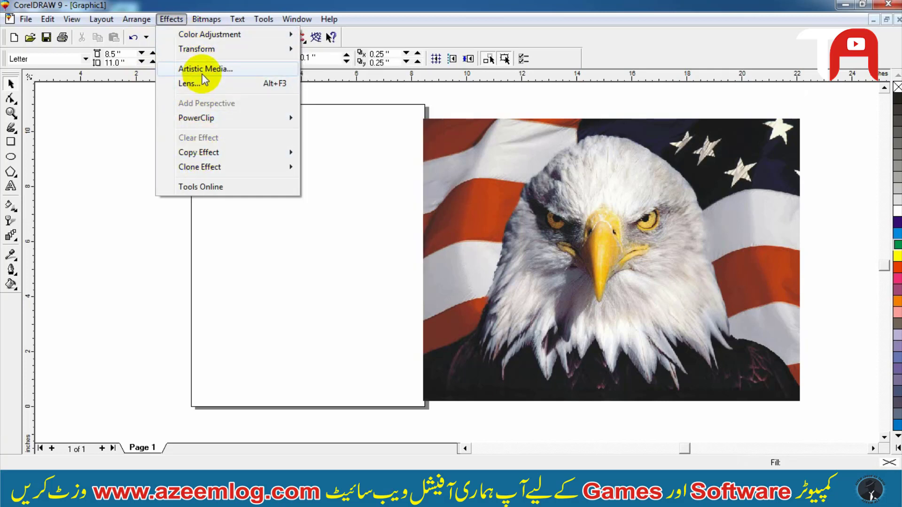
pyautogui.moveTo(202, 37)
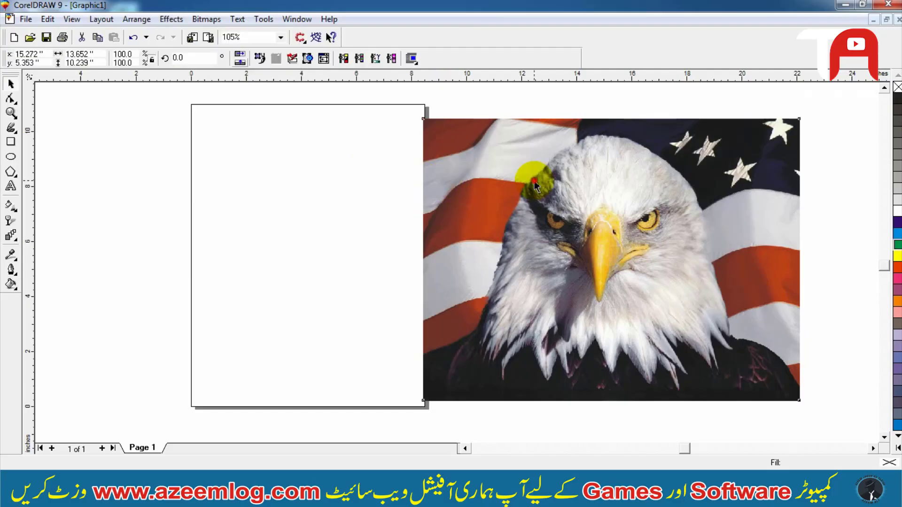
# - Select the eagle bitmap and open the Level Equalization adjustment for it with automatic preview turned on
pyautogui.click(535, 183)
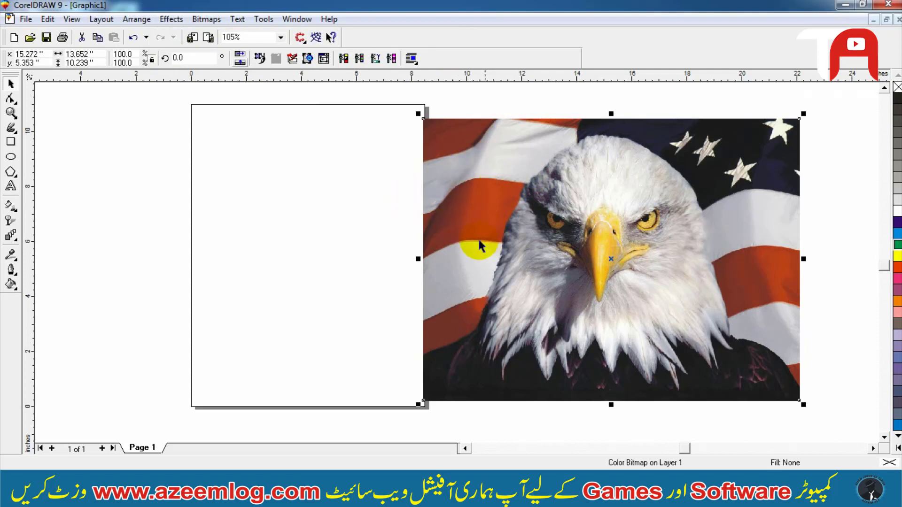
pyautogui.click(443, 136)
pyautogui.click(167, 20)
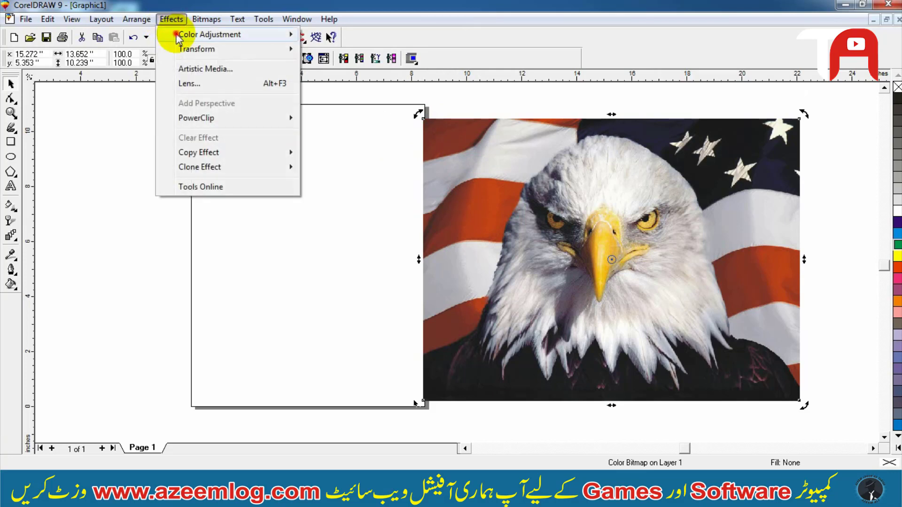
pyautogui.moveTo(179, 38)
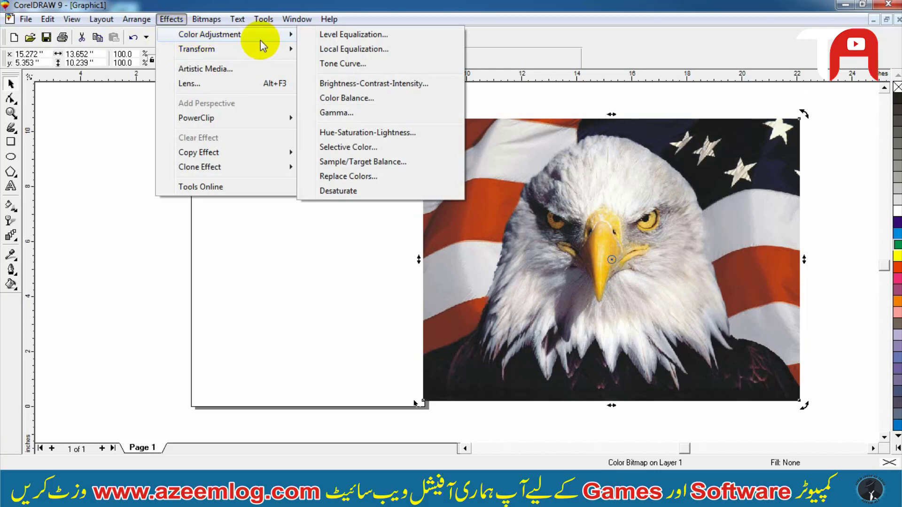
pyautogui.click(323, 38)
pyautogui.moveTo(257, 119); pyautogui.dragTo(275, 117)
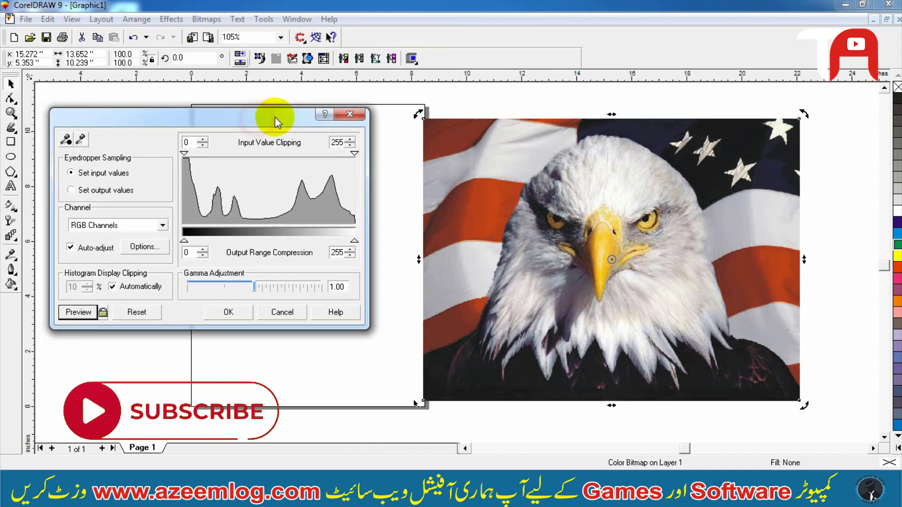
pyautogui.click(102, 314)
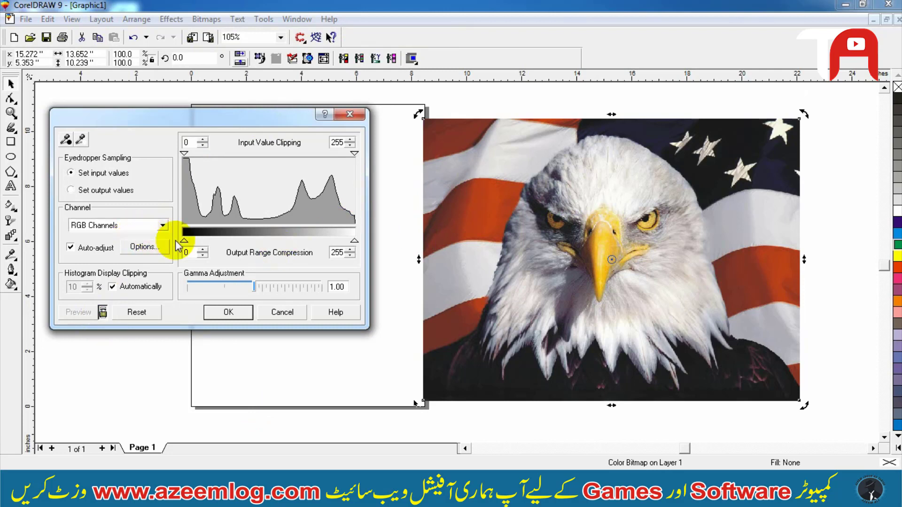
# - Try raising the lower output range compression to 94 and return it to 0
pyautogui.click(198, 242)
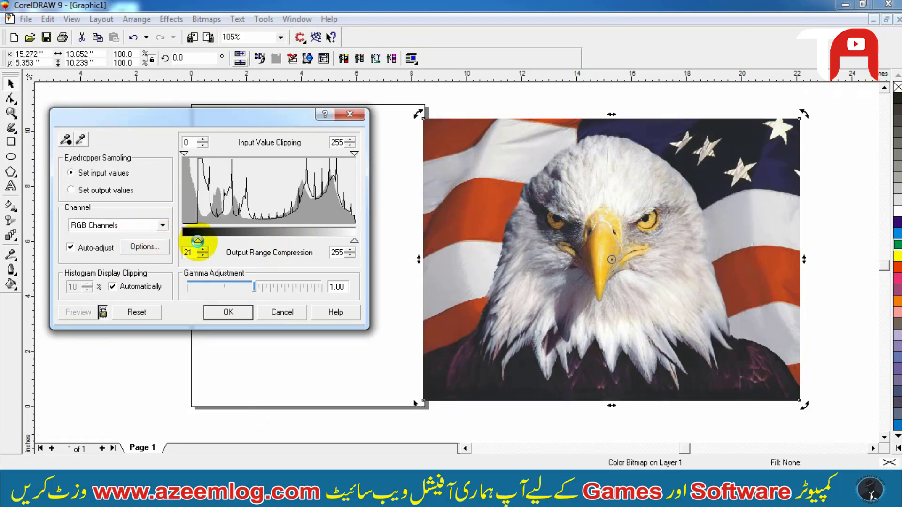
pyautogui.moveTo(197, 241); pyautogui.dragTo(247, 248)
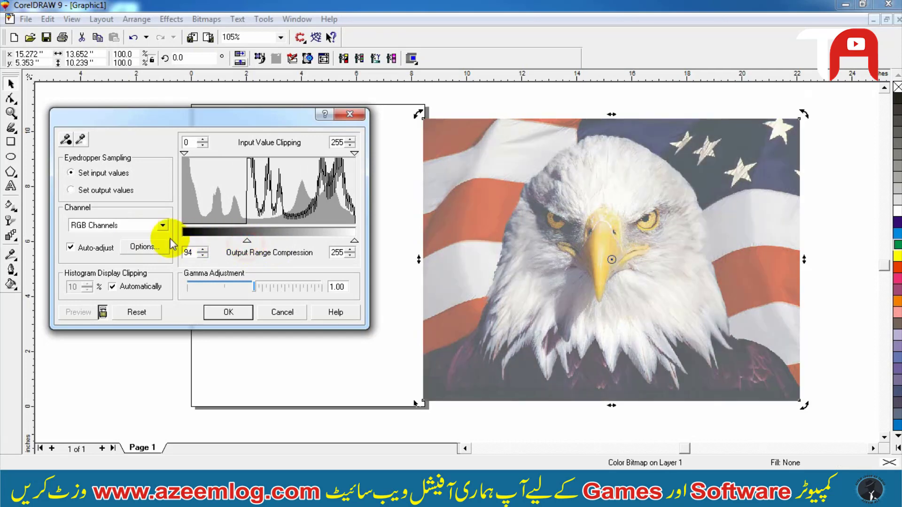
pyautogui.moveTo(247, 241); pyautogui.dragTo(183, 241)
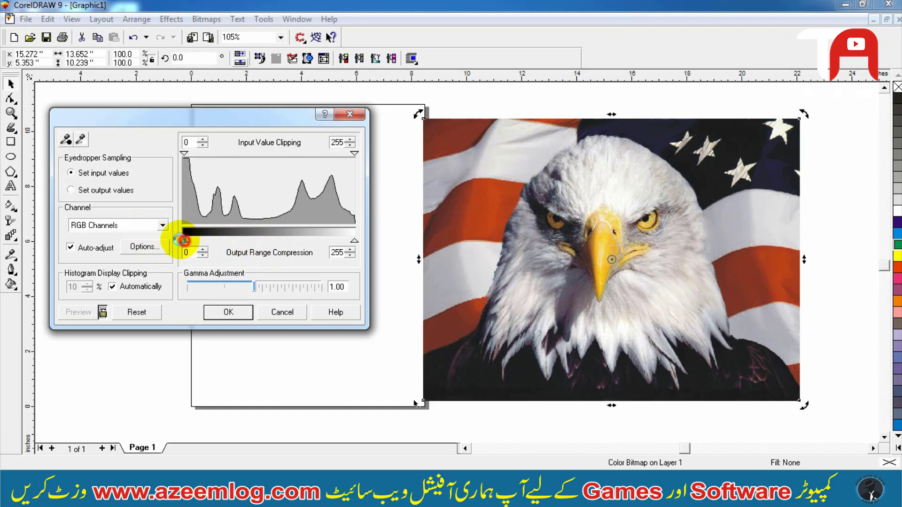
# - Try a gamma adjustment of 1.67 on the RGB channels and cancel the level equalization
pyautogui.click(162, 226)
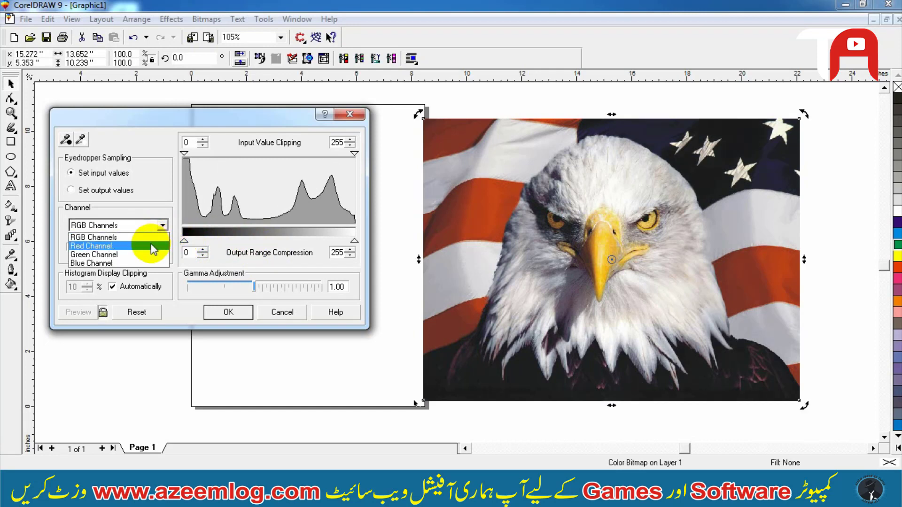
pyautogui.click(150, 202)
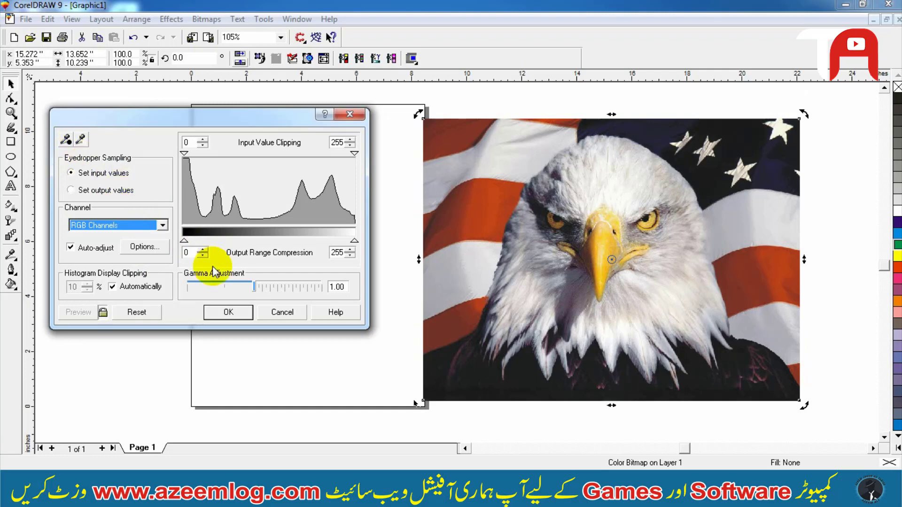
pyautogui.click(276, 291)
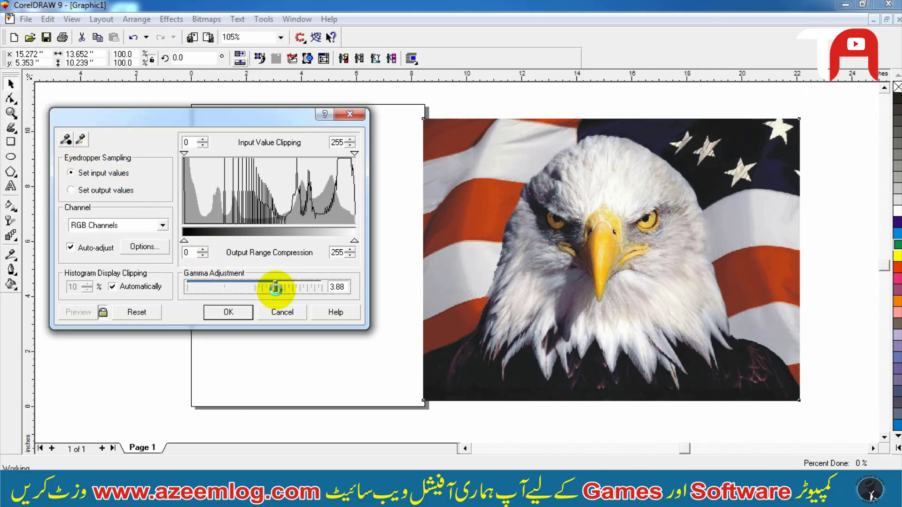
pyautogui.moveTo(276, 290)
pyautogui.mouseDown()
pyautogui.moveTo(217, 295)
pyautogui.moveTo(261, 294)
pyautogui.mouseUp()
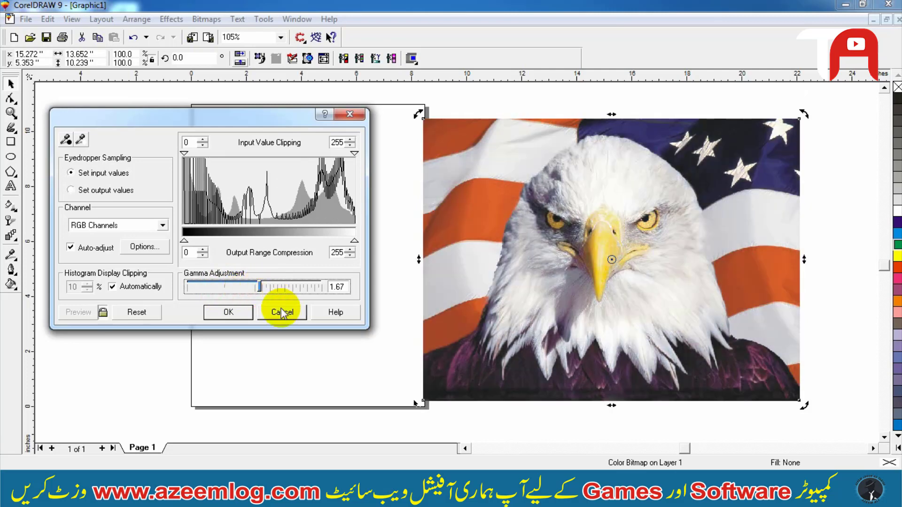
pyautogui.click(282, 312)
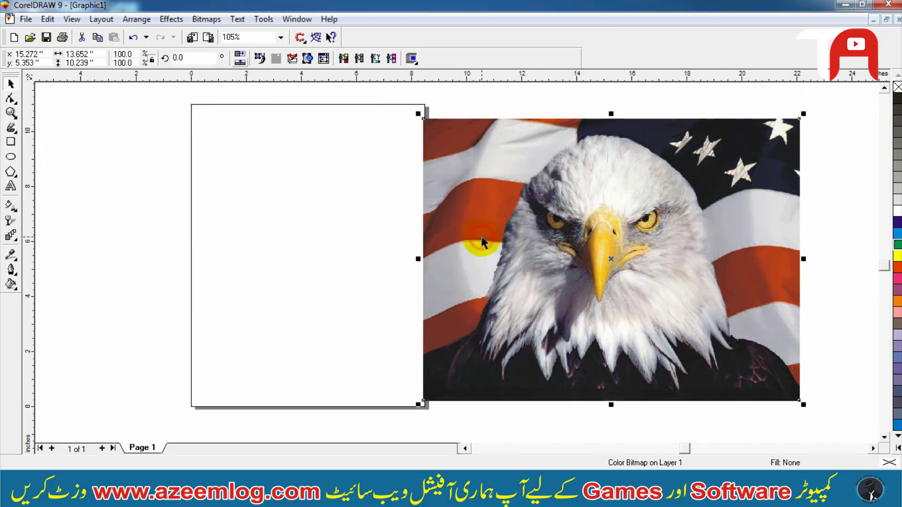
# - Move the eagle bitmap over the page so its centre lies at about x 6.19, y 5.64 inches
pyautogui.moveTo(482, 238); pyautogui.dragTo(386, 234)
pyautogui.moveTo(449, 233); pyautogui.dragTo(315, 230)
pyautogui.click(37, 207)
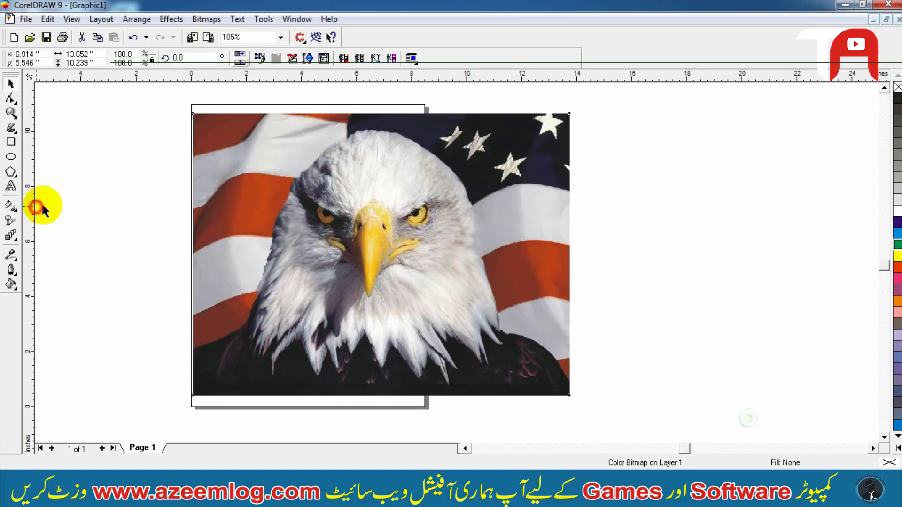
pyautogui.moveTo(260, 198); pyautogui.dragTo(240, 194)
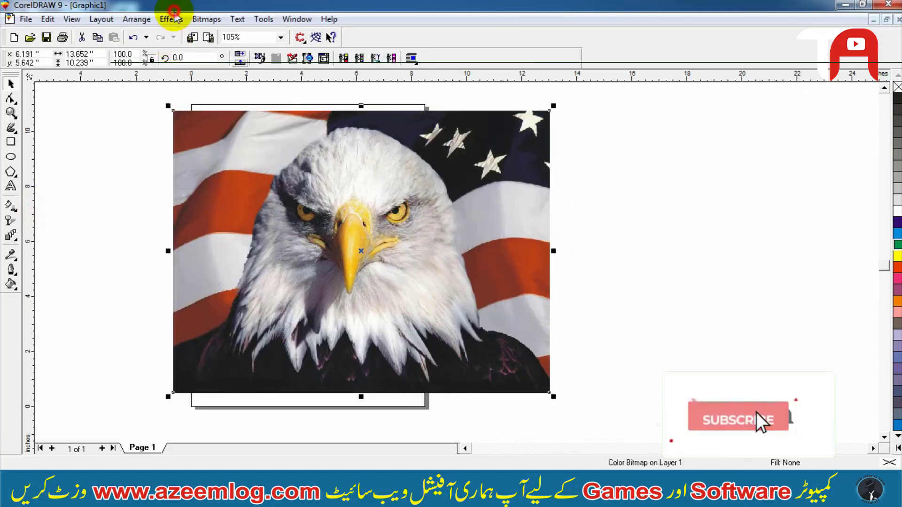
# - Preview a Local Equalization with width and height 203 on the eagle bitmap and cancel it
pyautogui.click(171, 19)
pyautogui.moveTo(190, 38)
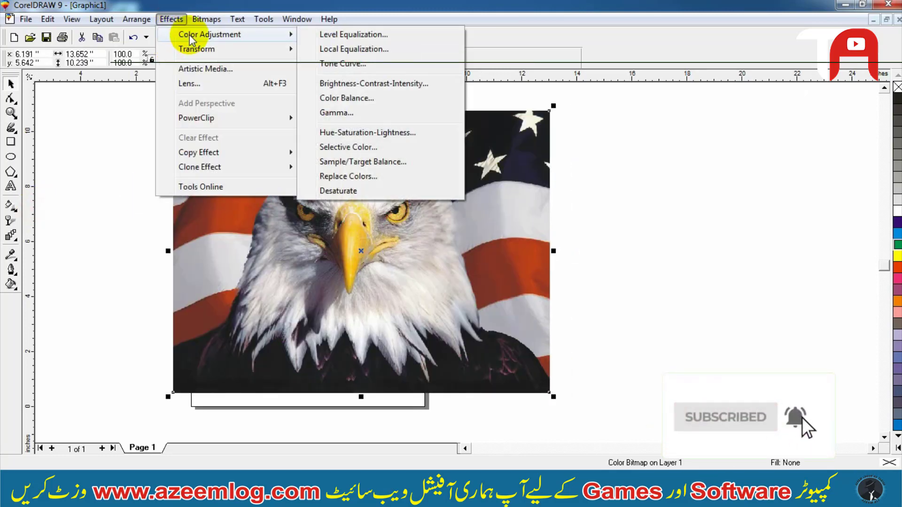
pyautogui.click(353, 48)
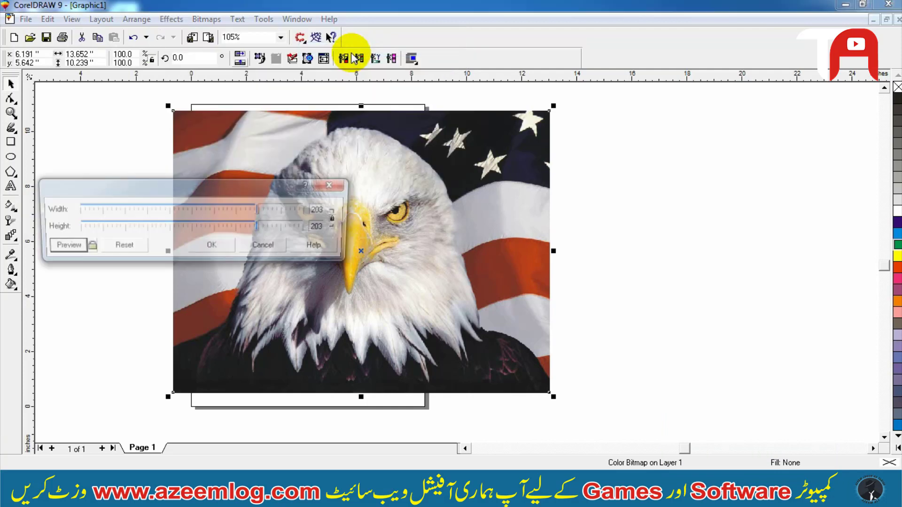
pyautogui.click(86, 246)
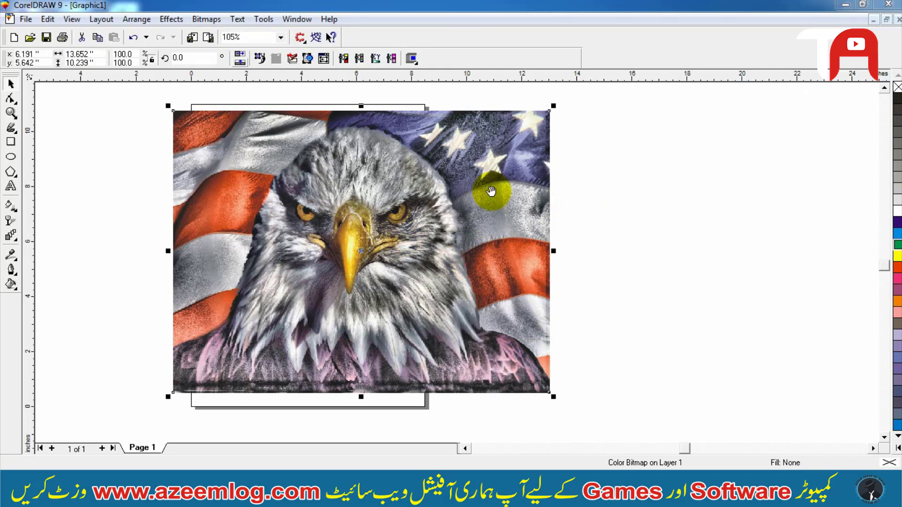
pyautogui.hotkey('ctrl', 'r')
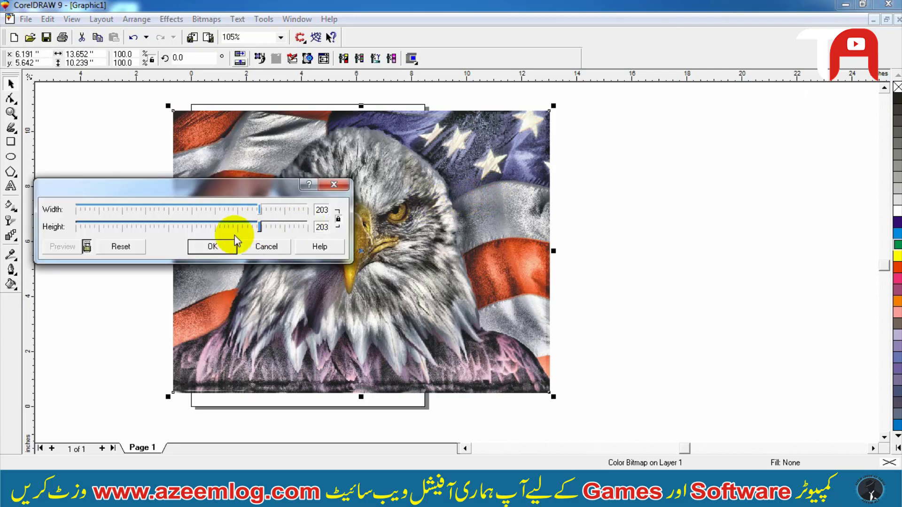
pyautogui.click(266, 246)
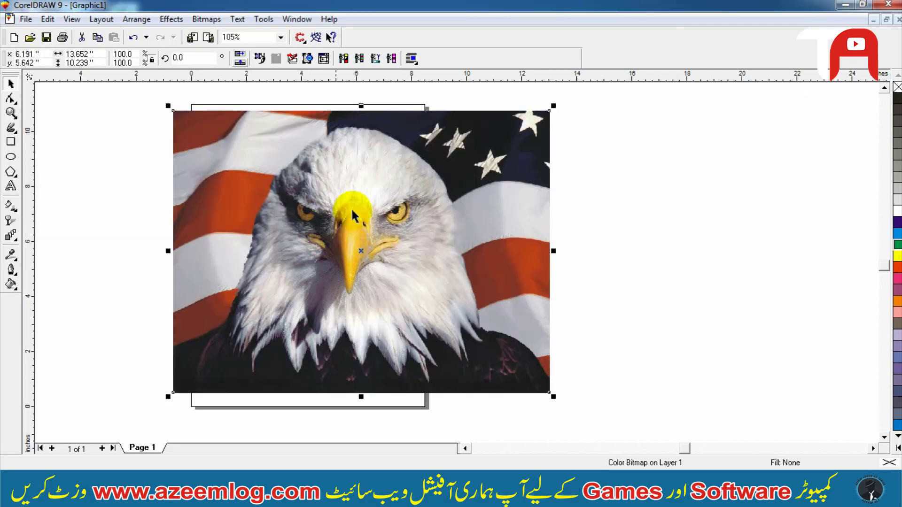
# - Open the Tone Curve adjustment for the eagle bitmap, clear of the picture, with automatic preview turned on
pyautogui.click(171, 19)
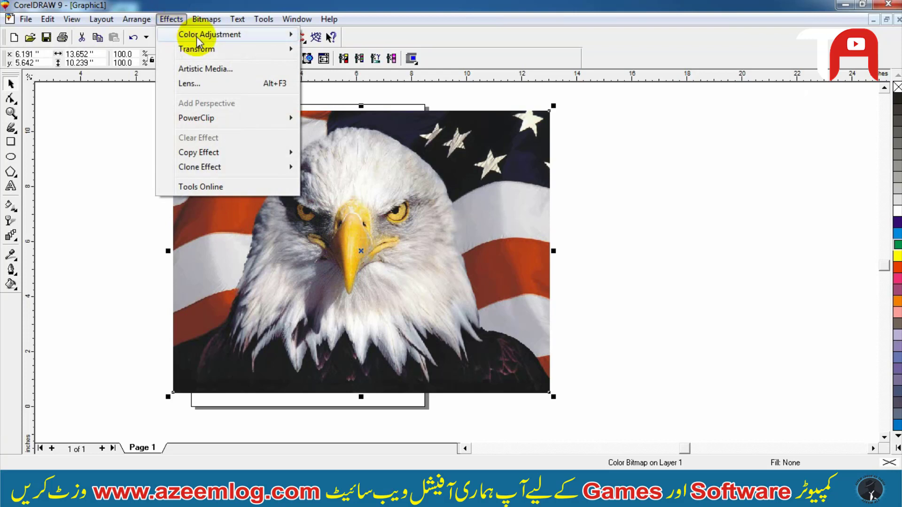
pyautogui.moveTo(199, 37)
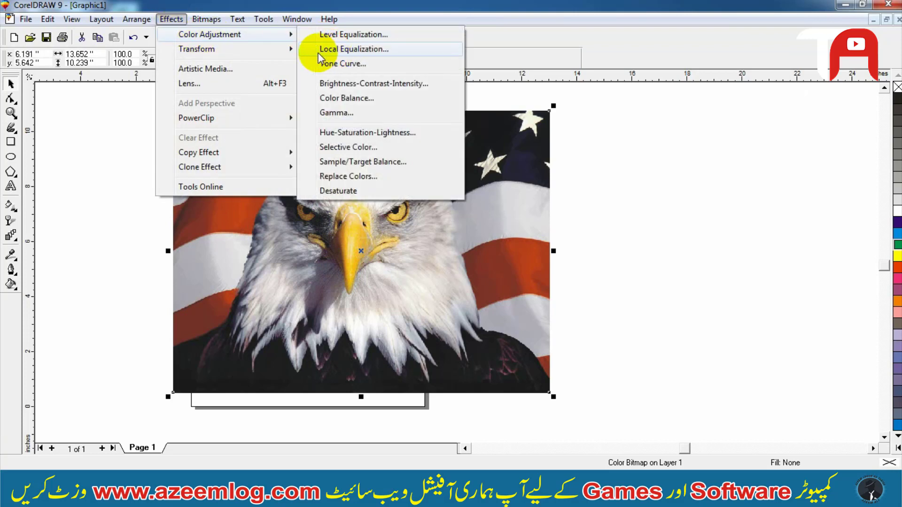
pyautogui.click(358, 66)
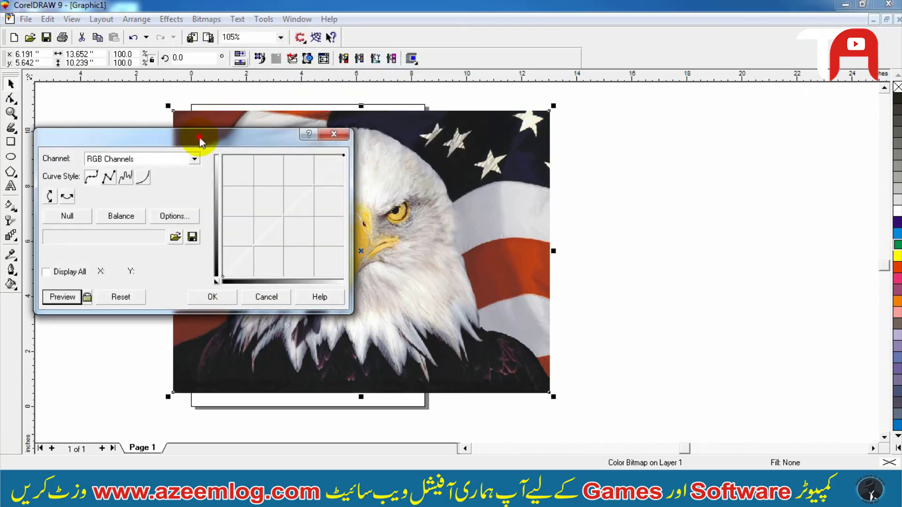
pyautogui.moveTo(200, 140); pyautogui.dragTo(591, 139)
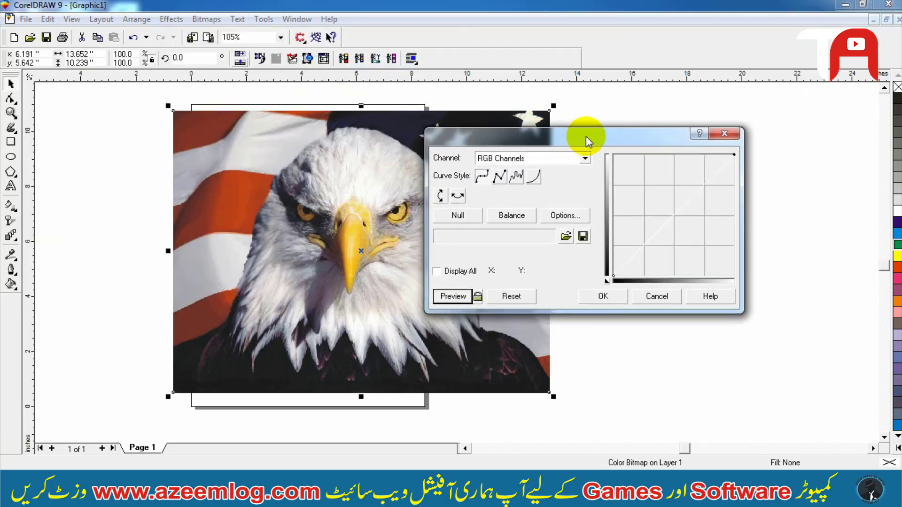
pyautogui.click(477, 296)
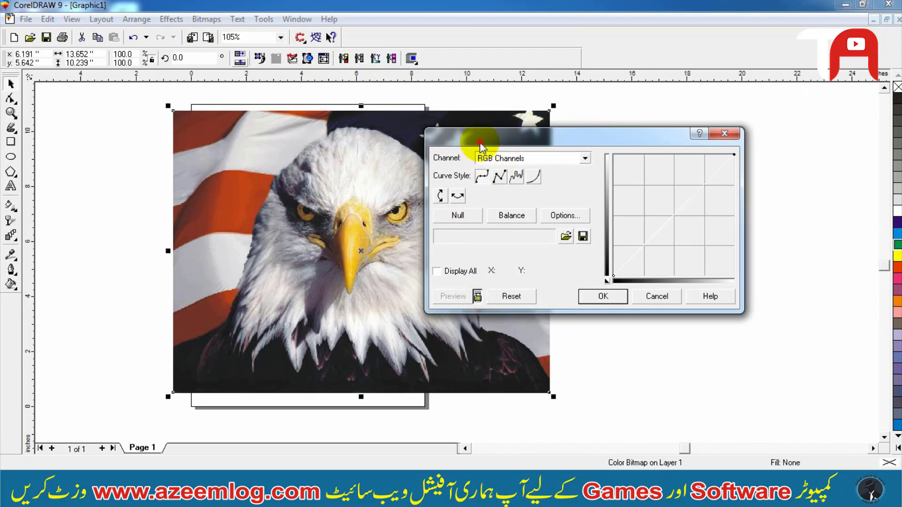
# - Bend the middle of the RGB Channels tone curve slightly upward to lighten the bitmap's midtones
pyautogui.moveTo(480, 143); pyautogui.dragTo(546, 133)
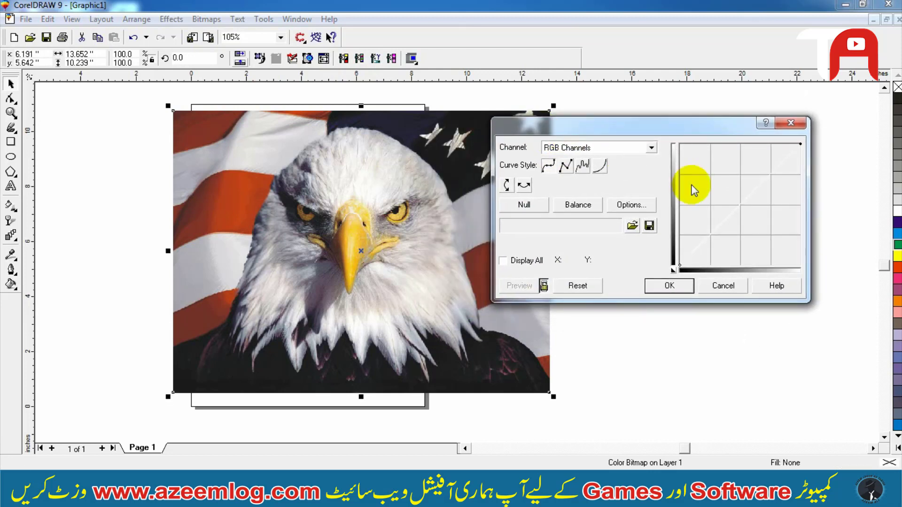
pyautogui.click(727, 202)
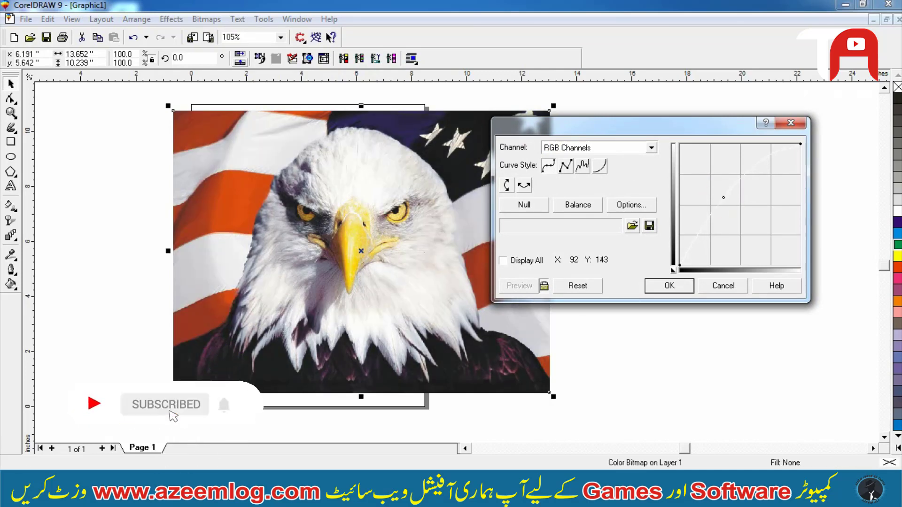
pyautogui.moveTo(723, 198); pyautogui.dragTo(724, 204)
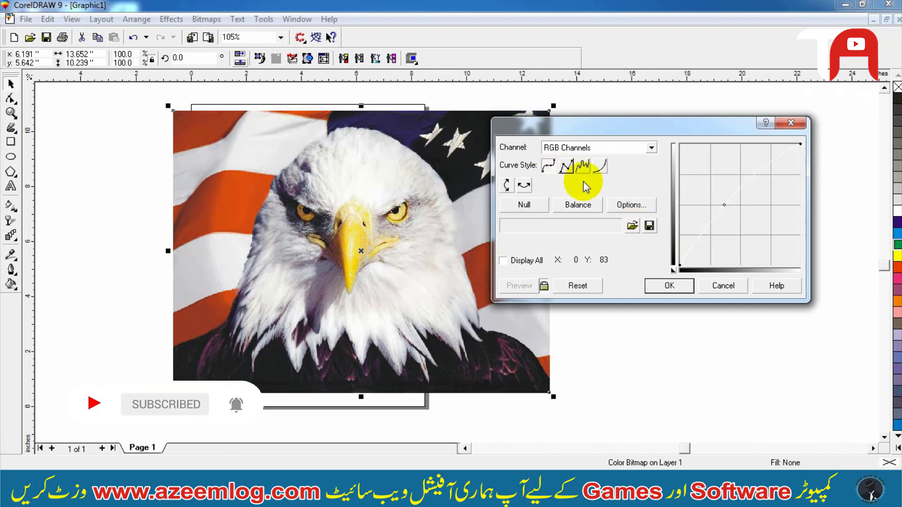
# - Raise the Red Channel curve's middle to about X 103, Y 151, apply the tone curve, and undo it
pyautogui.click(556, 163)
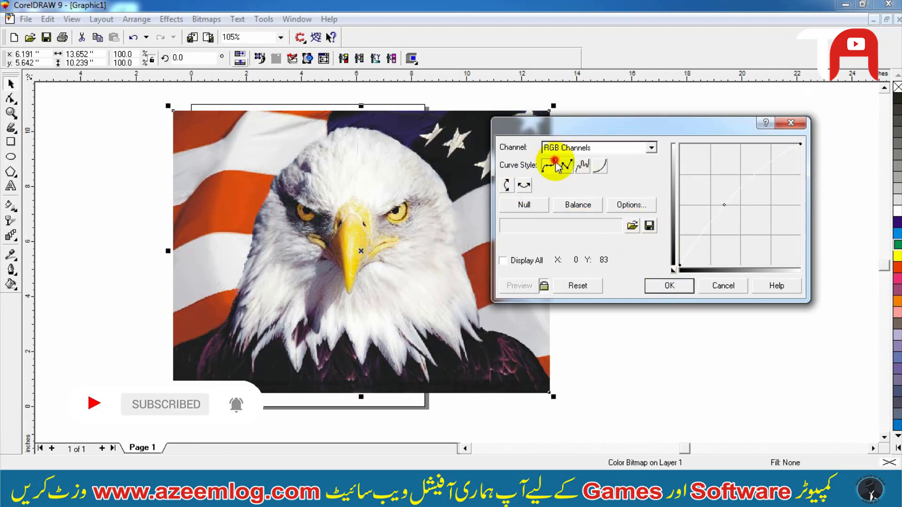
pyautogui.click(563, 147)
pyautogui.click(555, 165)
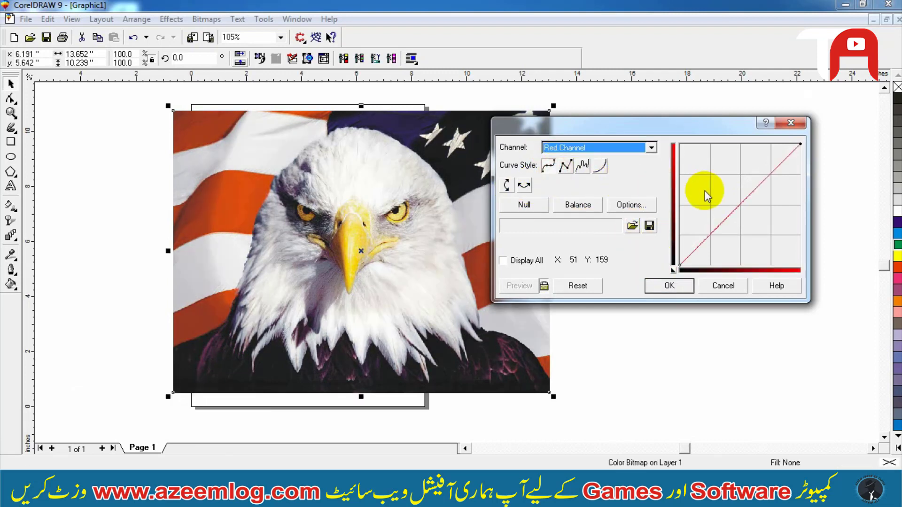
pyautogui.moveTo(740, 202); pyautogui.dragTo(729, 194)
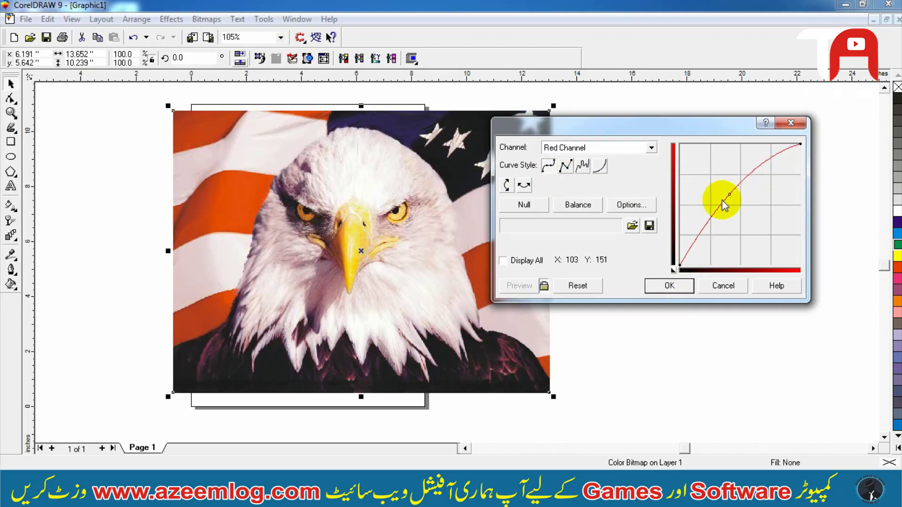
pyautogui.click(674, 287)
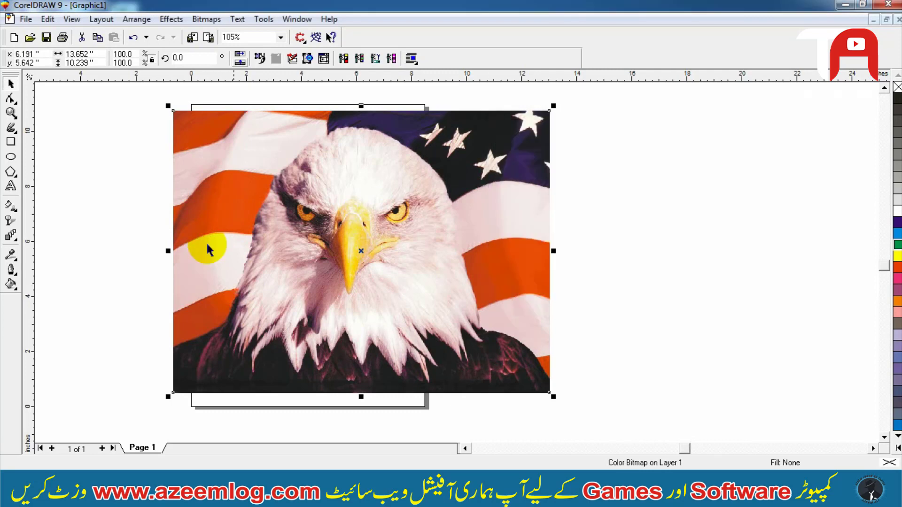
pyautogui.hotkey('ctrl', 'z')
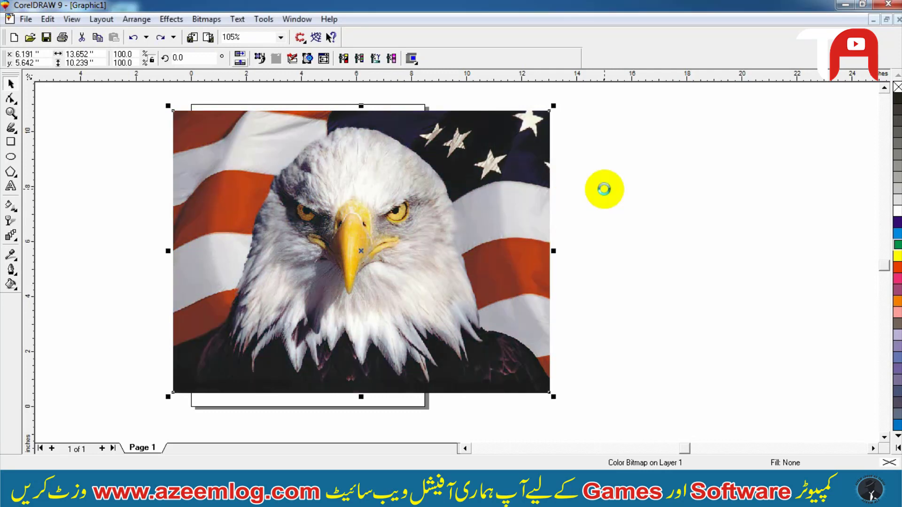
# - Preview a Brightness-Contrast-Intensity adjustment on the eagle bitmap with automatic preview on, contrast 27 and intensity 24
pyautogui.click(175, 22)
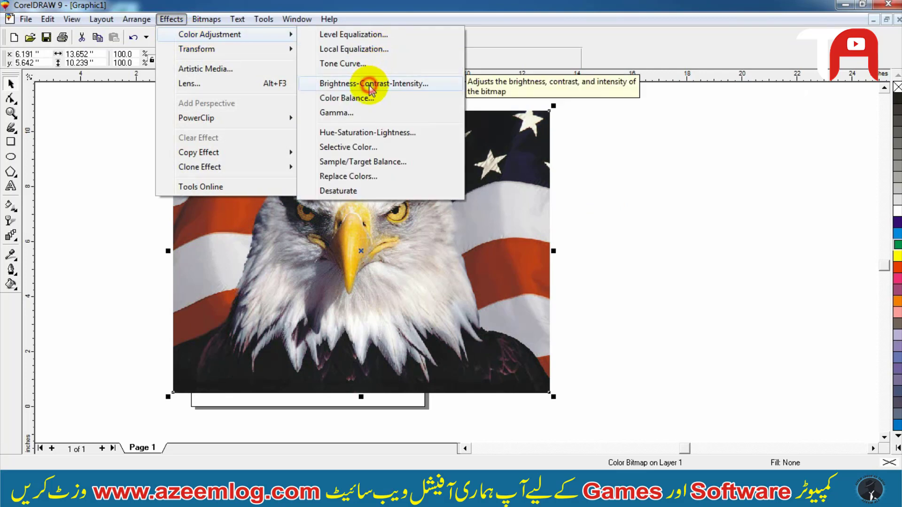
pyautogui.click(370, 84)
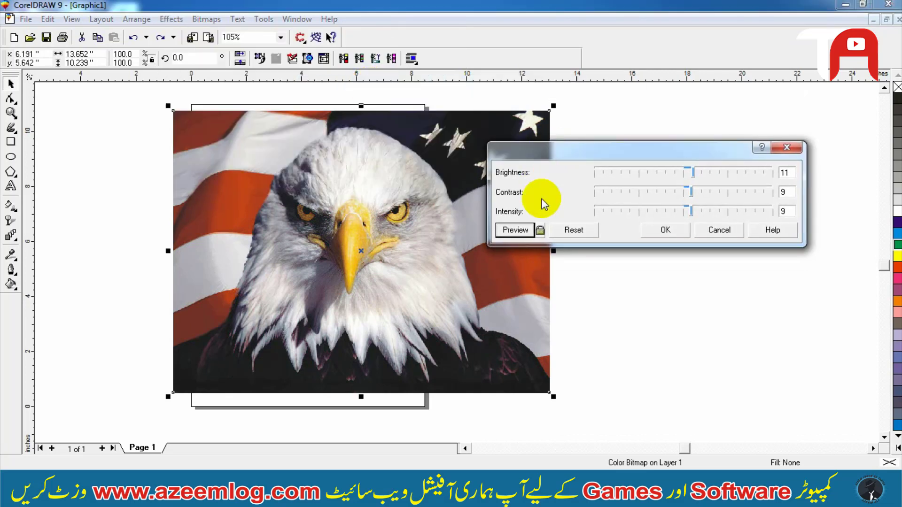
pyautogui.click(540, 230)
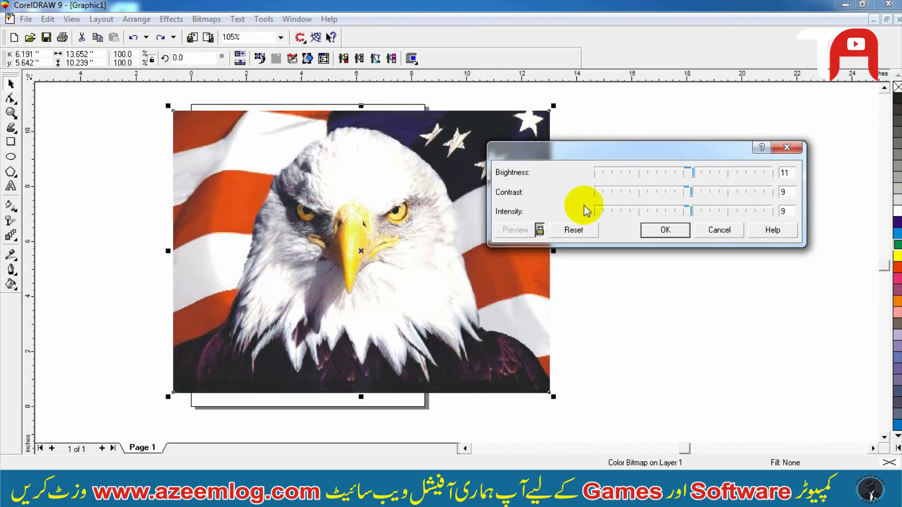
pyautogui.click(688, 210)
pyautogui.moveTo(689, 211); pyautogui.dragTo(677, 211)
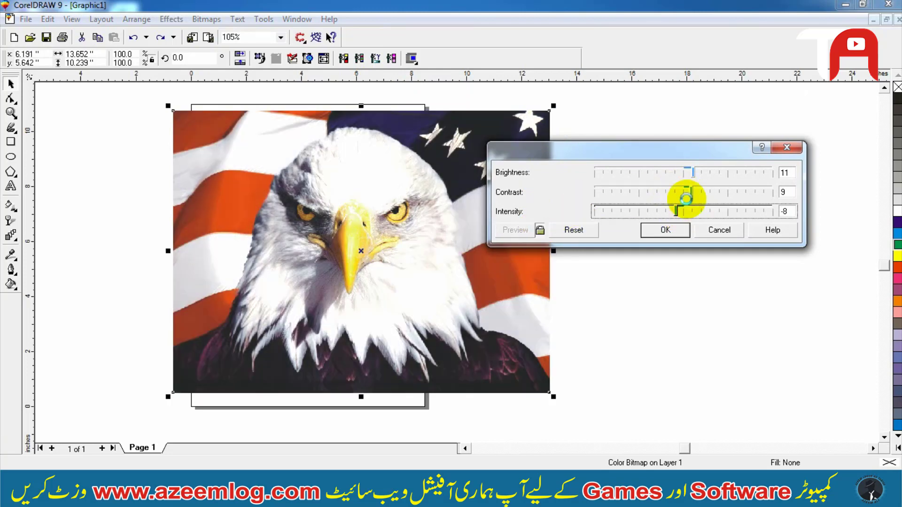
pyautogui.click(685, 196)
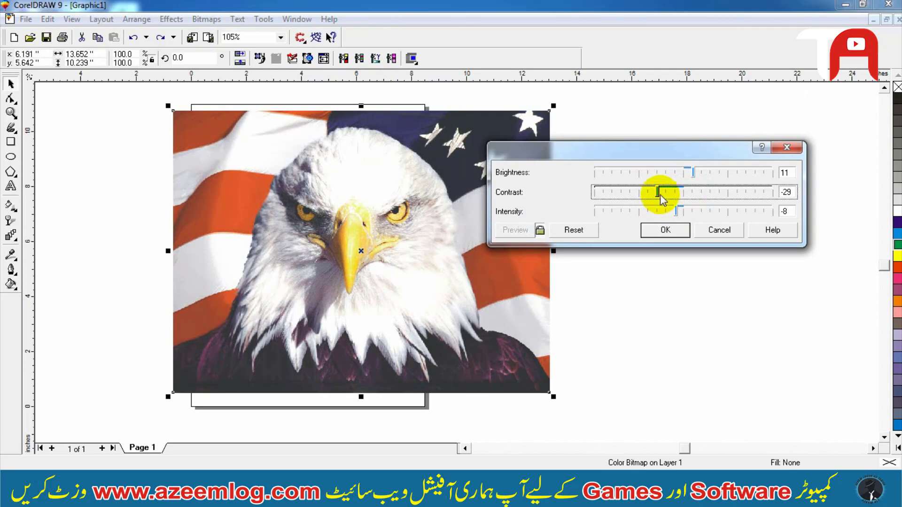
pyautogui.moveTo(662, 198); pyautogui.dragTo(703, 211)
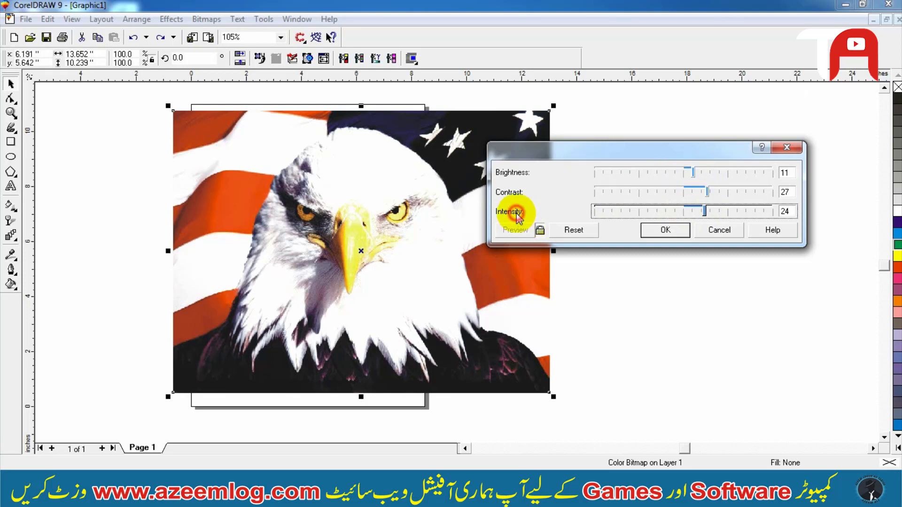
# - Raise the brightness to 26 and the intensity to 29 in the preview, and cancel the adjustment
pyautogui.moveTo(692, 172); pyautogui.dragTo(713, 178)
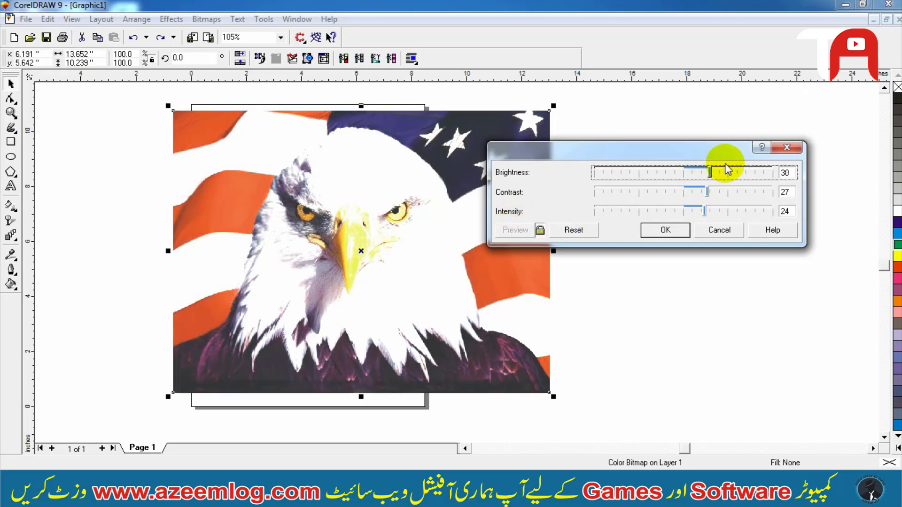
pyautogui.moveTo(710, 172)
pyautogui.mouseDown()
pyautogui.moveTo(699, 175)
pyautogui.moveTo(712, 175)
pyautogui.mouseUp()
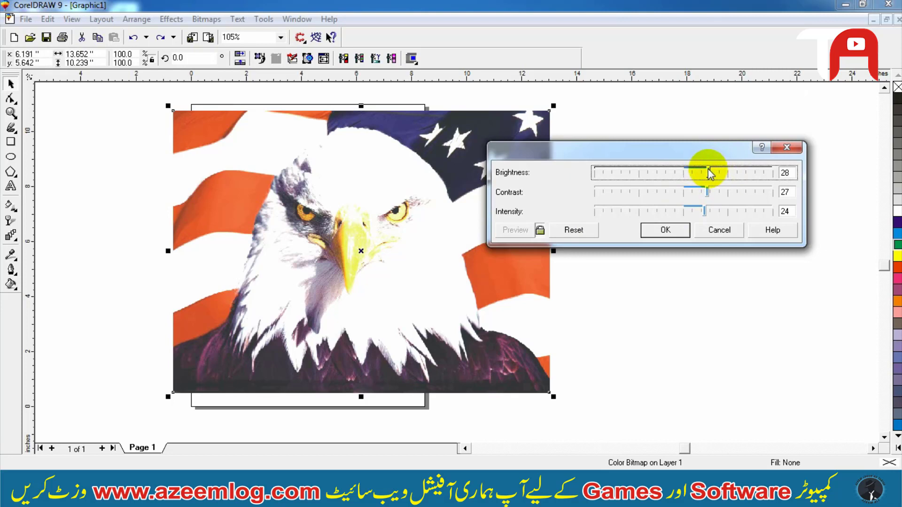
pyautogui.moveTo(703, 209); pyautogui.dragTo(709, 214)
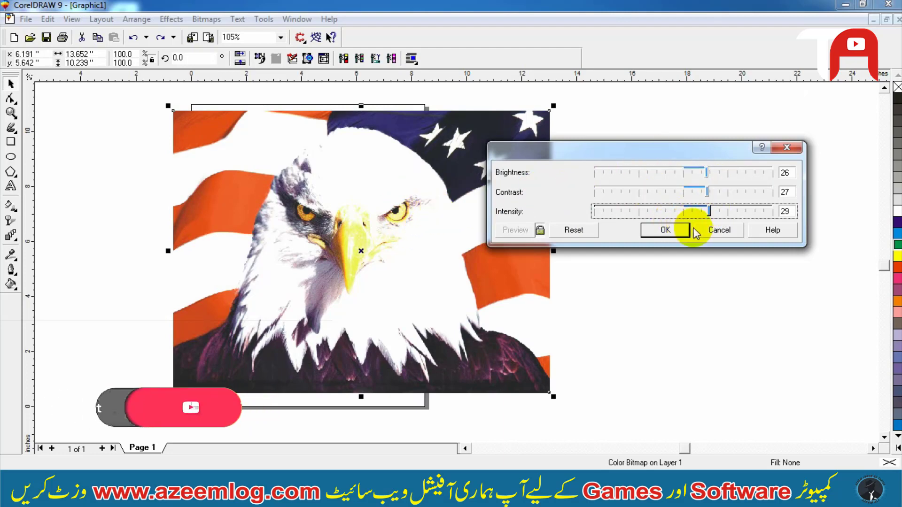
pyautogui.click(714, 230)
# - Move the eagle bitmap slightly up and to the right, to about X 6.31, Y 5.93 inches
pyautogui.click(605, 178)
pyautogui.moveTo(392, 195); pyautogui.dragTo(395, 186)
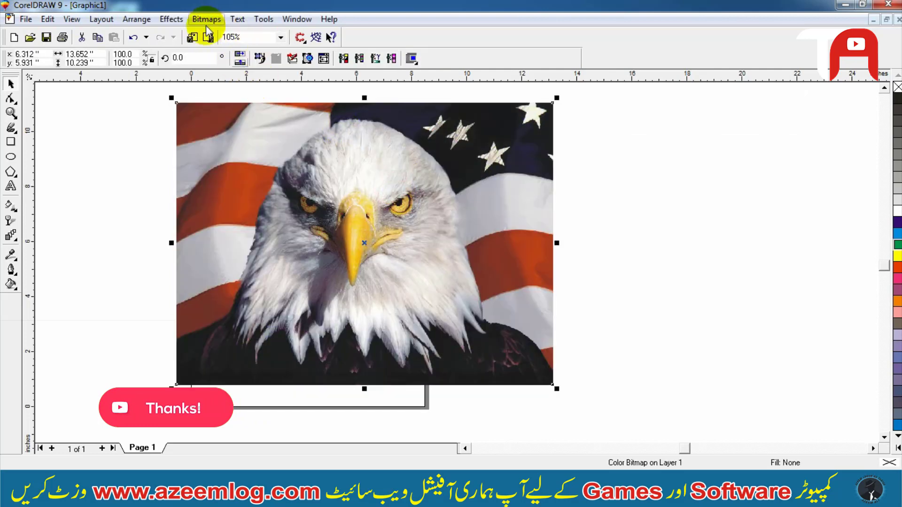
# - Preview a Color Balance on the eagle bitmap with Magenta–Green at 28 and Yellow–Blue at 45, and cancel it
pyautogui.click(205, 25)
pyautogui.click(175, 20)
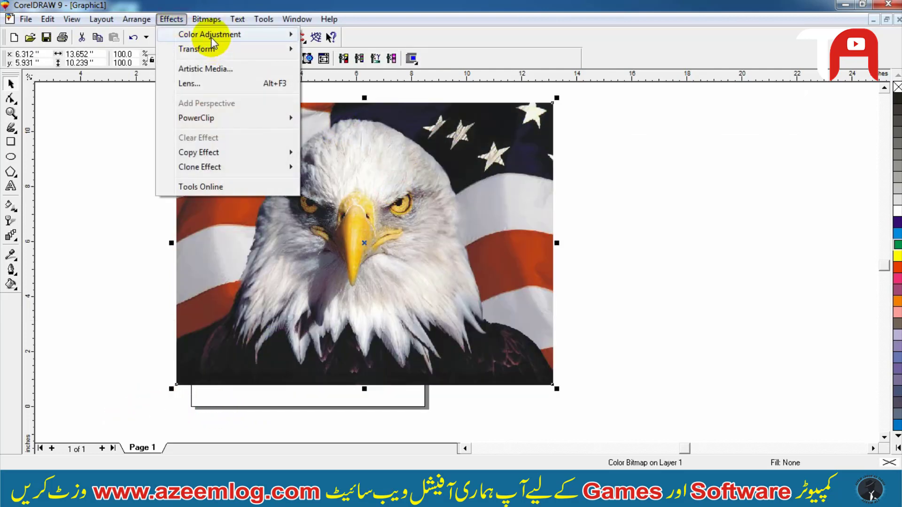
pyautogui.moveTo(214, 41)
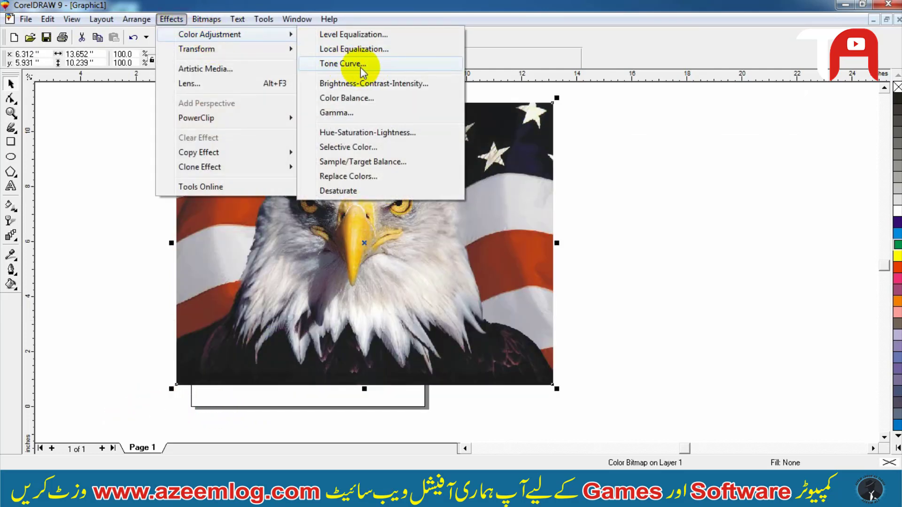
pyautogui.click(361, 98)
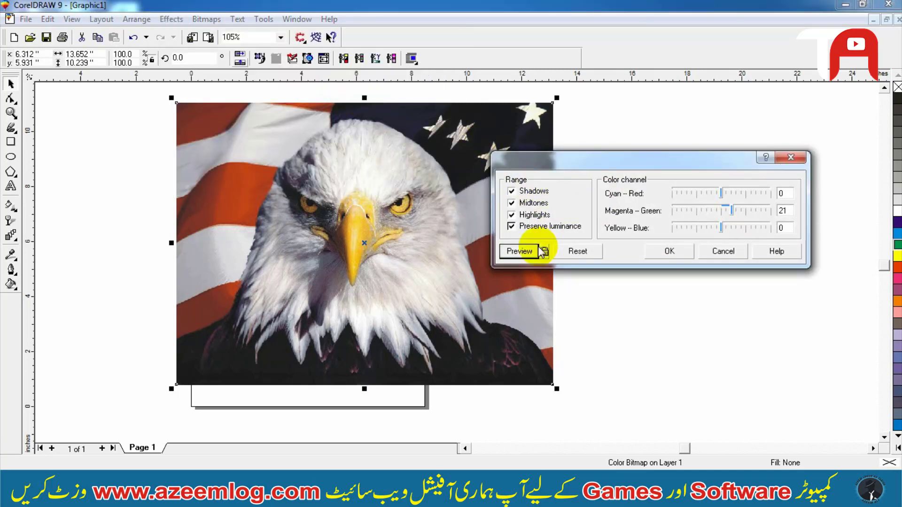
pyautogui.click(678, 213)
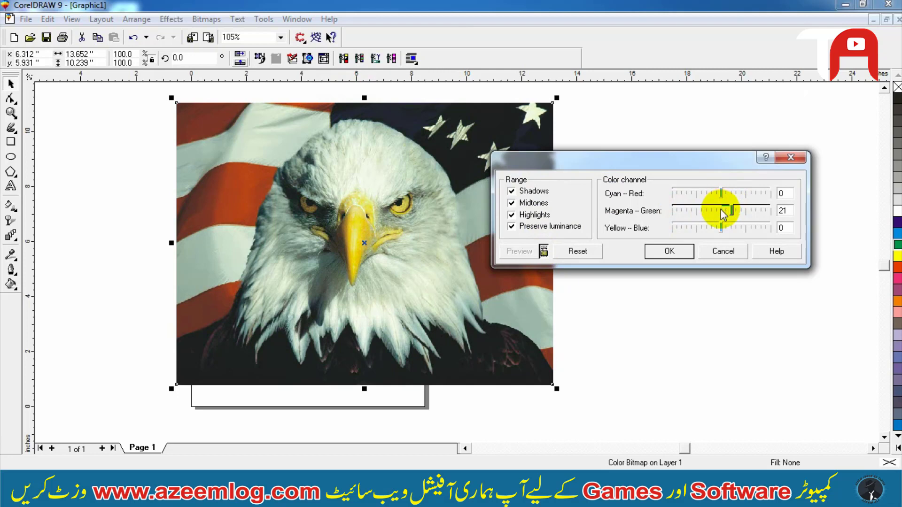
pyautogui.moveTo(731, 215); pyautogui.dragTo(727, 216)
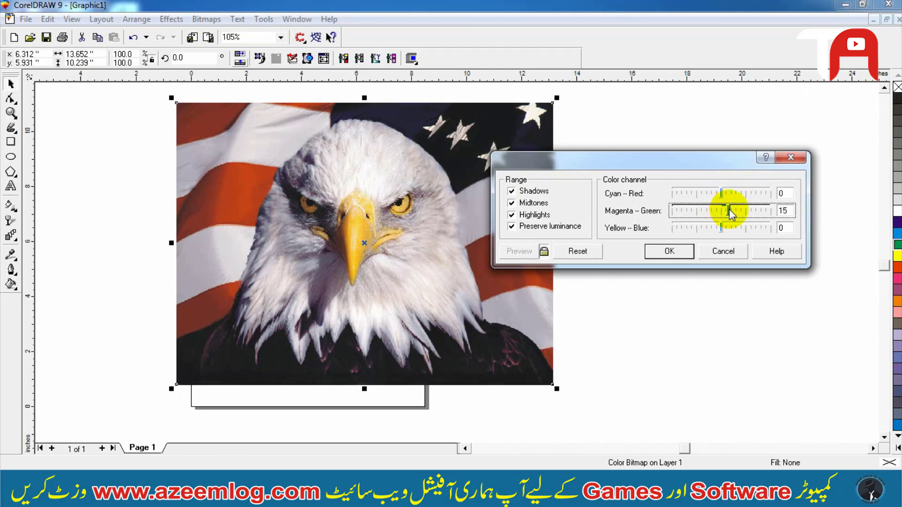
pyautogui.moveTo(730, 212); pyautogui.dragTo(740, 230)
pyautogui.click(722, 228)
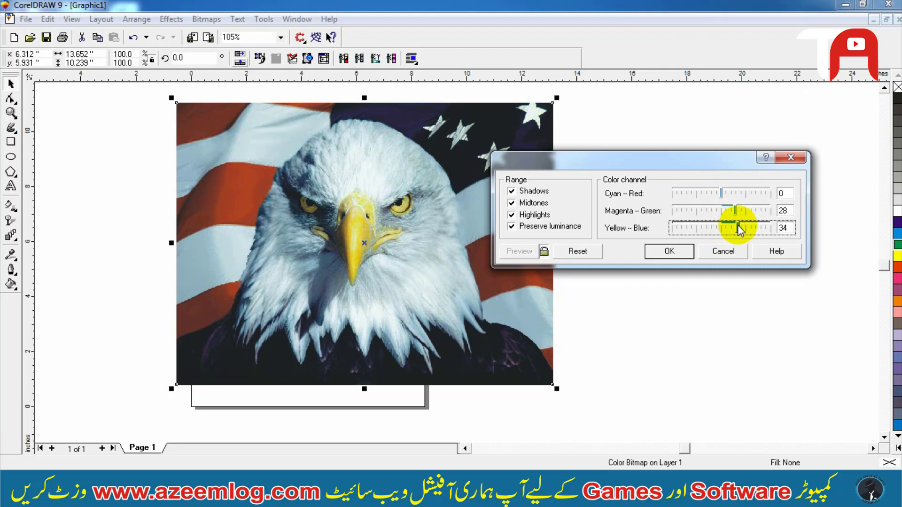
pyautogui.moveTo(744, 230); pyautogui.dragTo(744, 230)
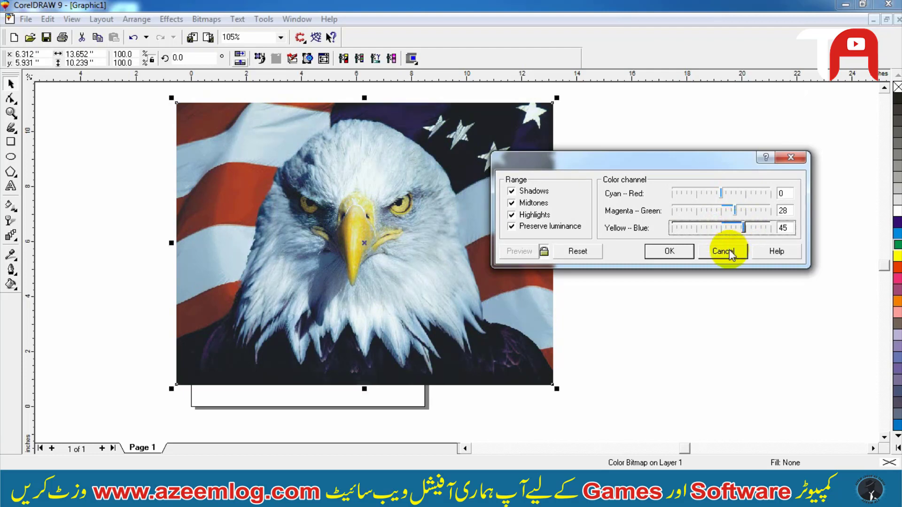
pyautogui.click(729, 252)
# - Preview a Gamma adjustment of 5.90 on the eagle bitmap with automatic preview on, and cancel it
pyautogui.click(171, 19)
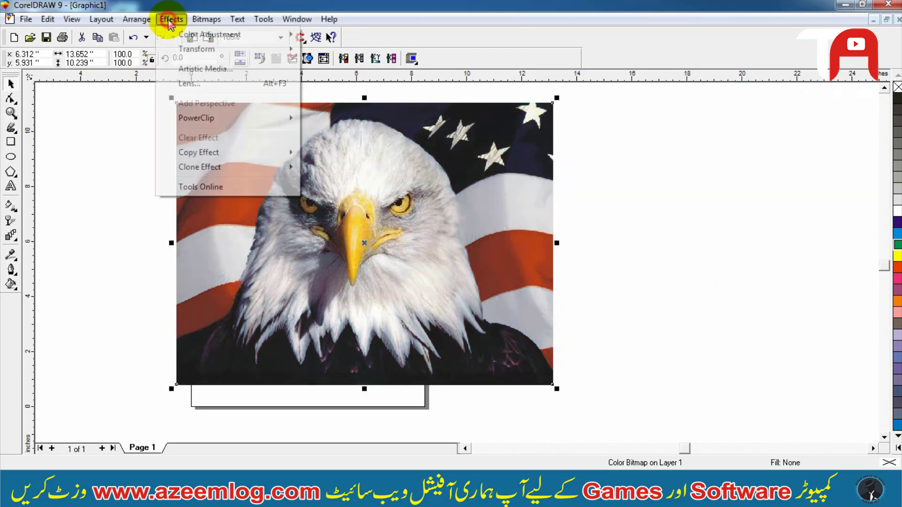
pyautogui.moveTo(211, 34)
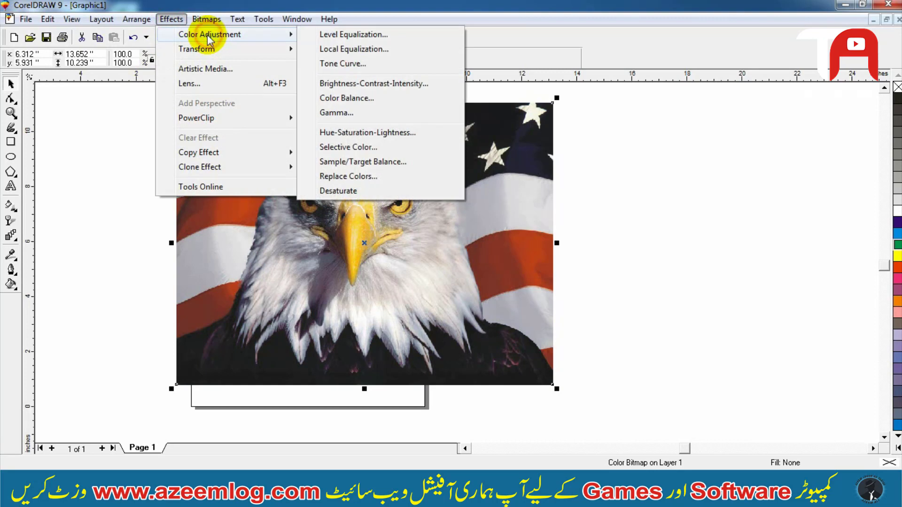
pyautogui.click(351, 109)
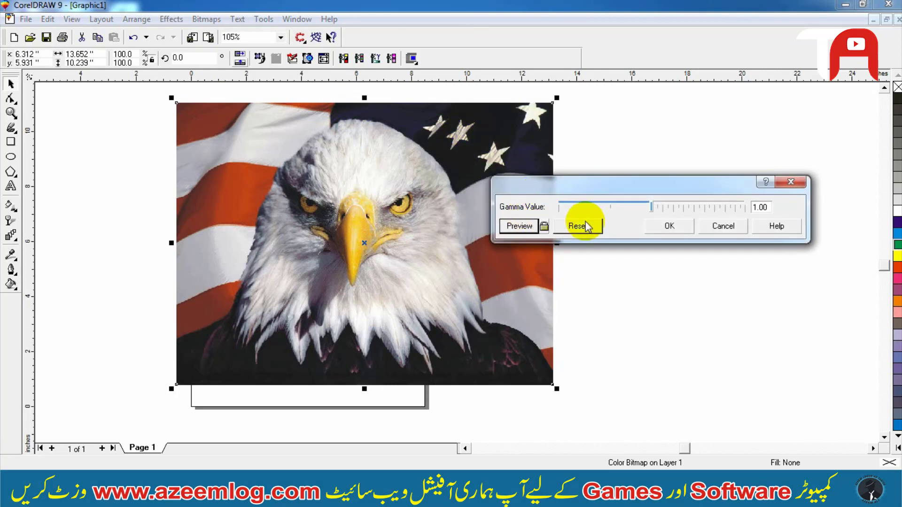
pyautogui.click(544, 226)
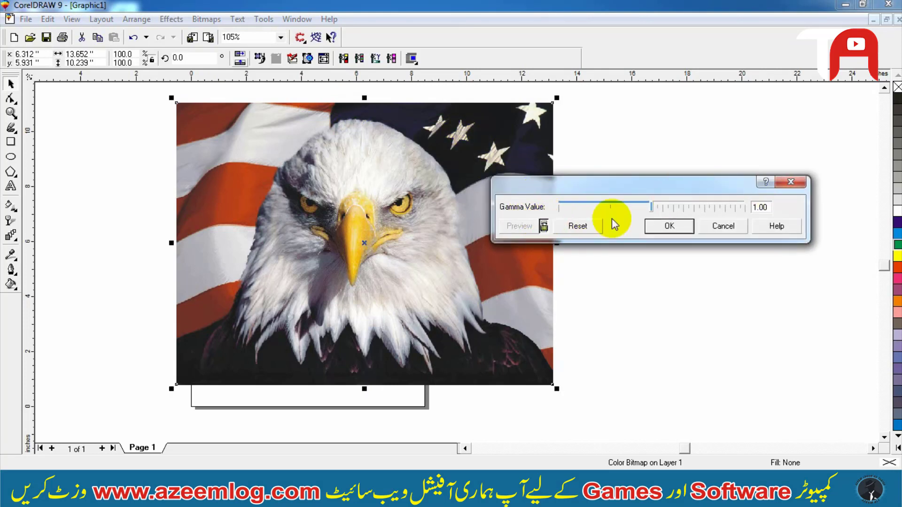
pyautogui.click(703, 209)
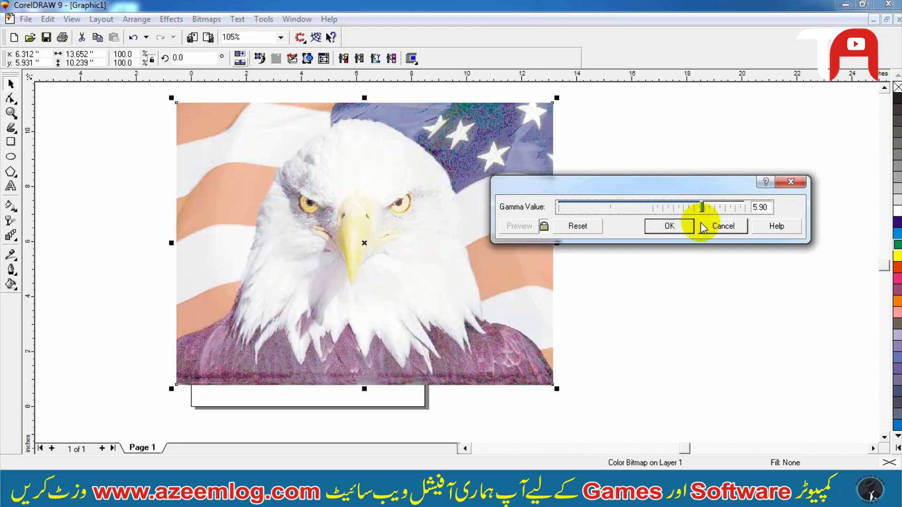
pyautogui.click(703, 227)
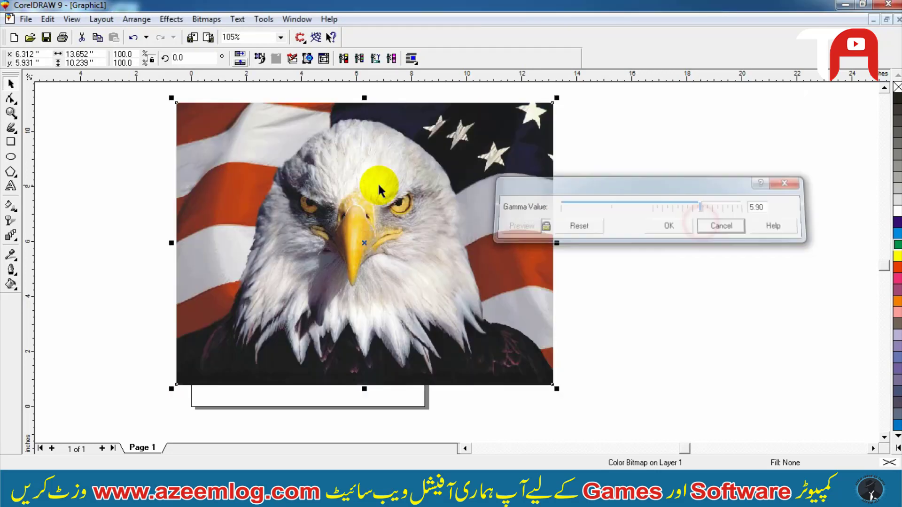
# - Invert the eagle bitmap's colors with the Invert transform, and undo it
pyautogui.click(171, 19)
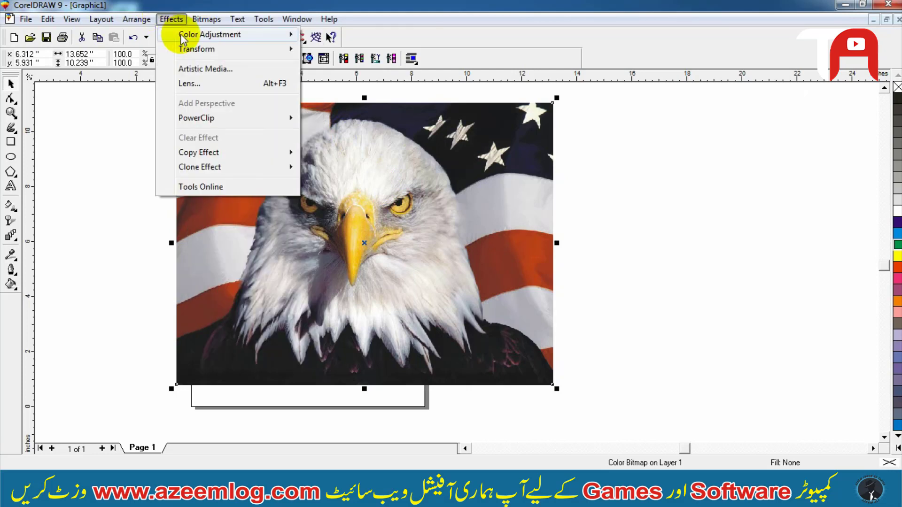
pyautogui.moveTo(191, 34)
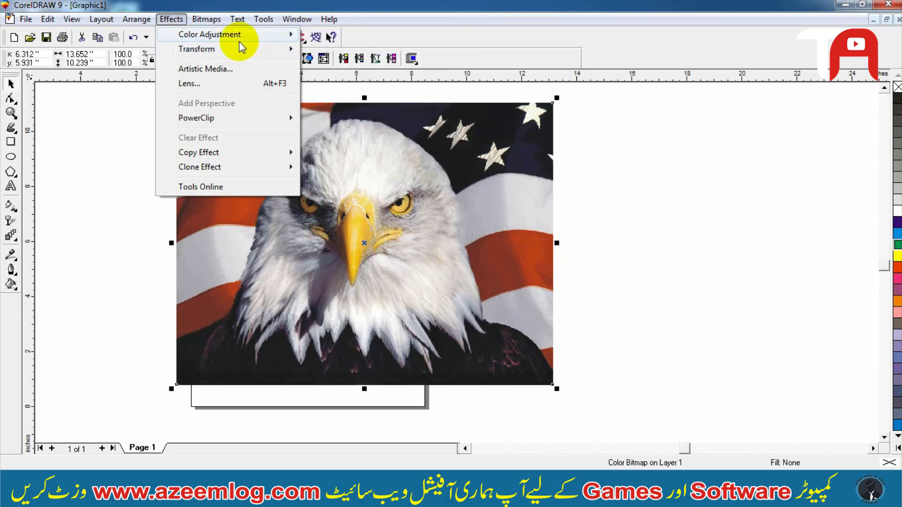
pyautogui.moveTo(239, 48)
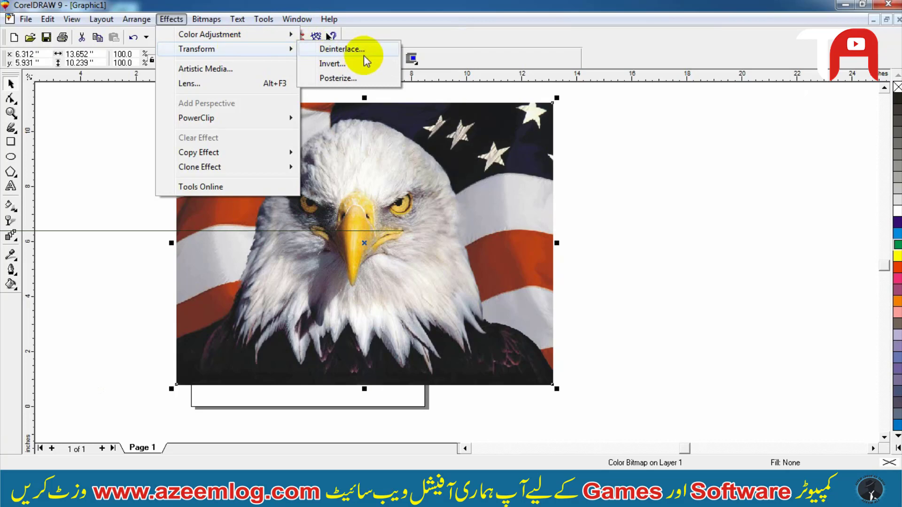
pyautogui.press('Return')
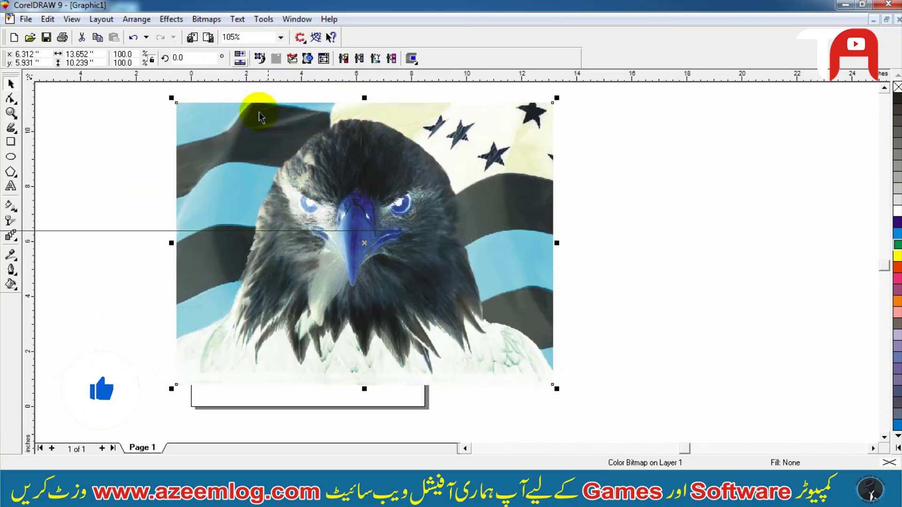
pyautogui.hotkey('ctrl', 'z')
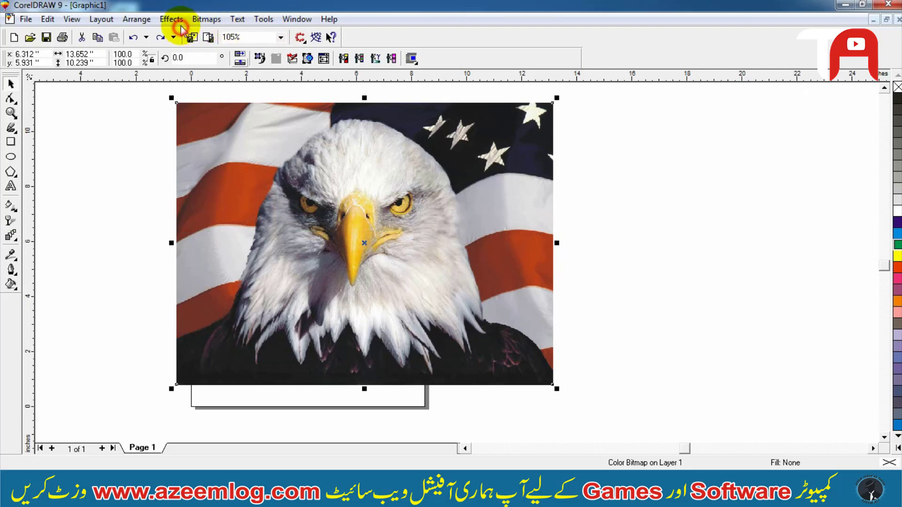
# - Preview a Posterize transform at level 14 on the eagle bitmap with automatic preview on, and cancel it
pyautogui.click(178, 21)
pyautogui.click(361, 82)
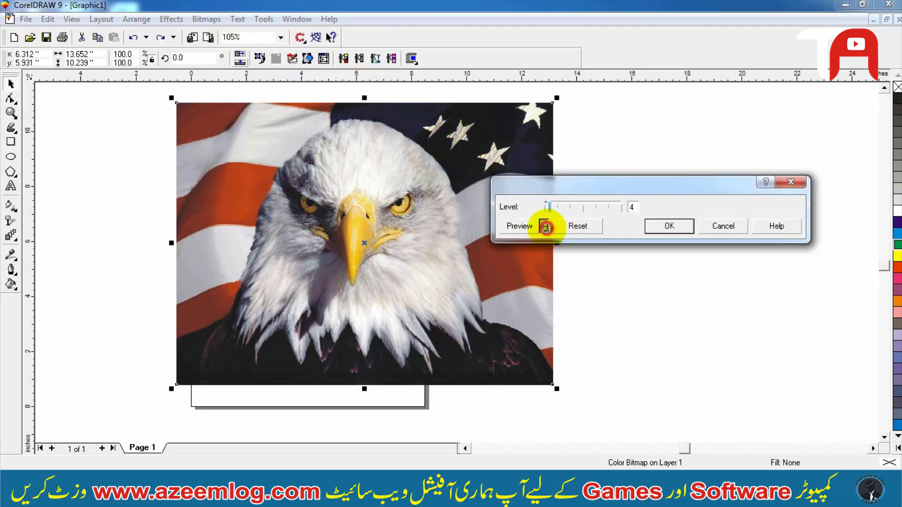
pyautogui.click(545, 227)
pyautogui.moveTo(547, 206); pyautogui.dragTo(574, 208)
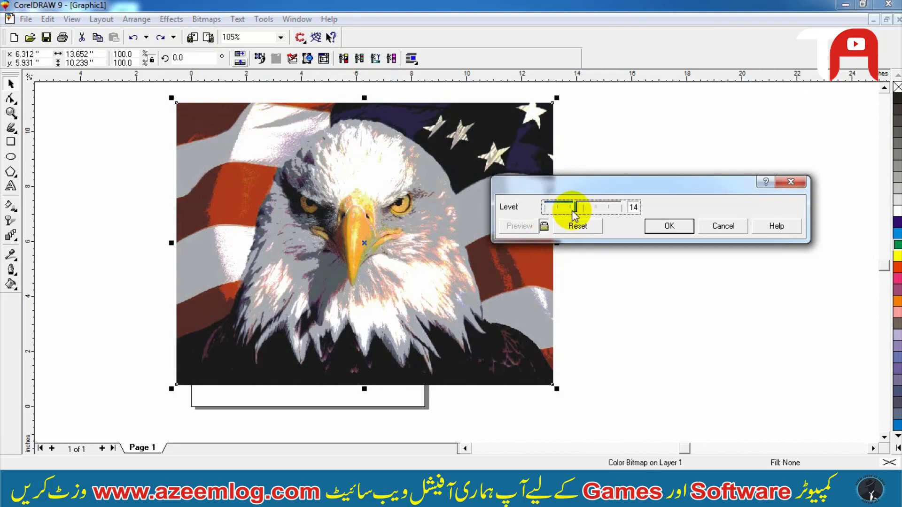
pyautogui.click(722, 227)
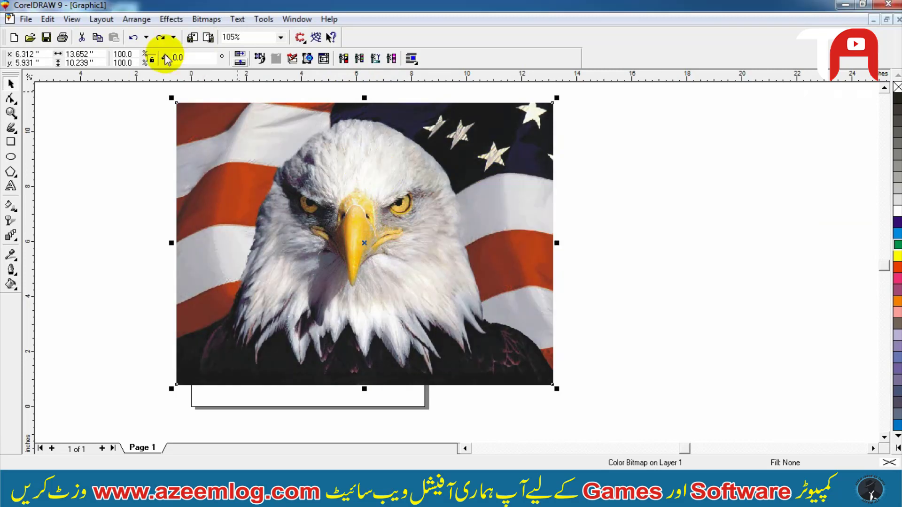
# - Look at the PowerClip commands offered for the eagle bitmap, and deselect the bitmap
pyautogui.click(171, 19)
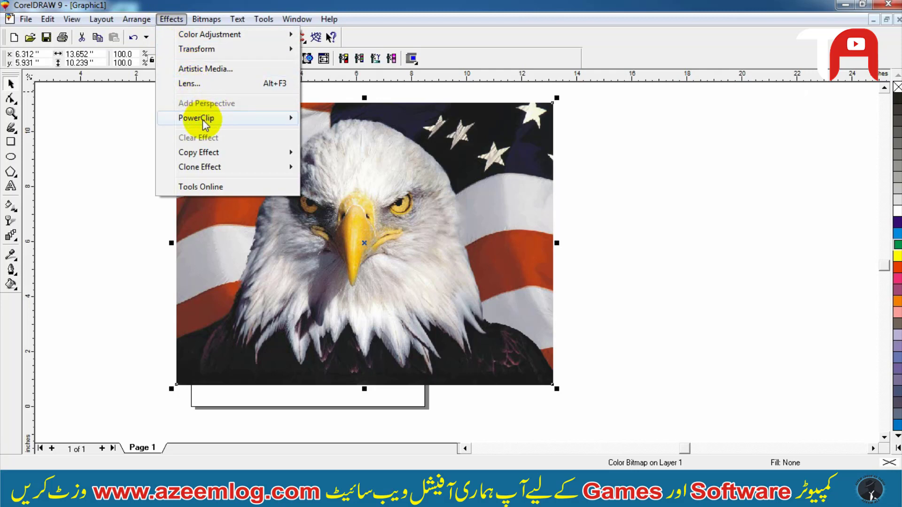
pyautogui.moveTo(202, 121)
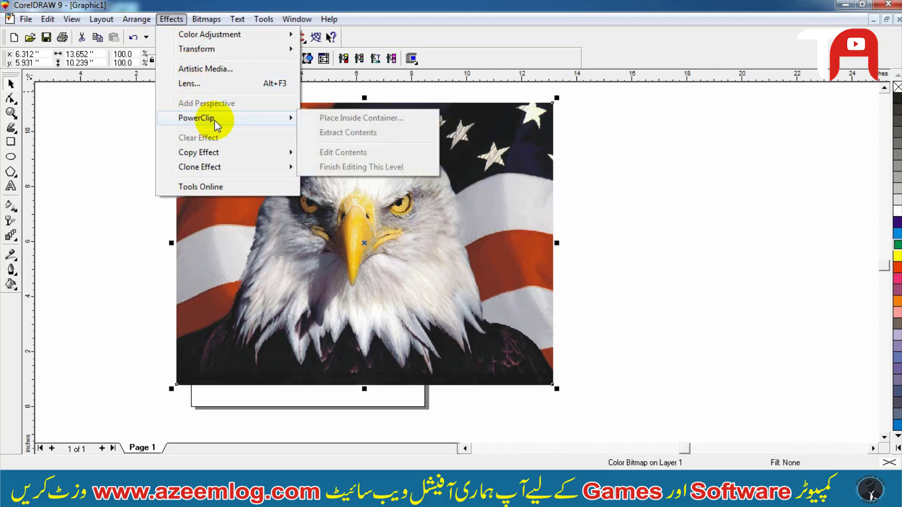
pyautogui.click(133, 198)
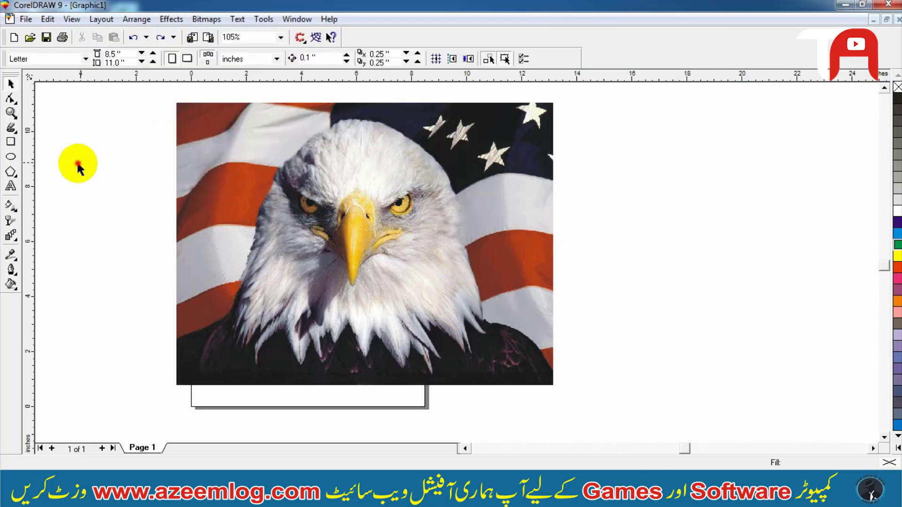
# - Draw a rectangle about 13.46 by 6.09 inches in the empty area left of the eagle bitmap
pyautogui.moveTo(80, 165); pyautogui.dragTo(24, 165)
pyautogui.click(11, 143)
pyautogui.moveTo(165, 144); pyautogui.dragTo(135, 314)
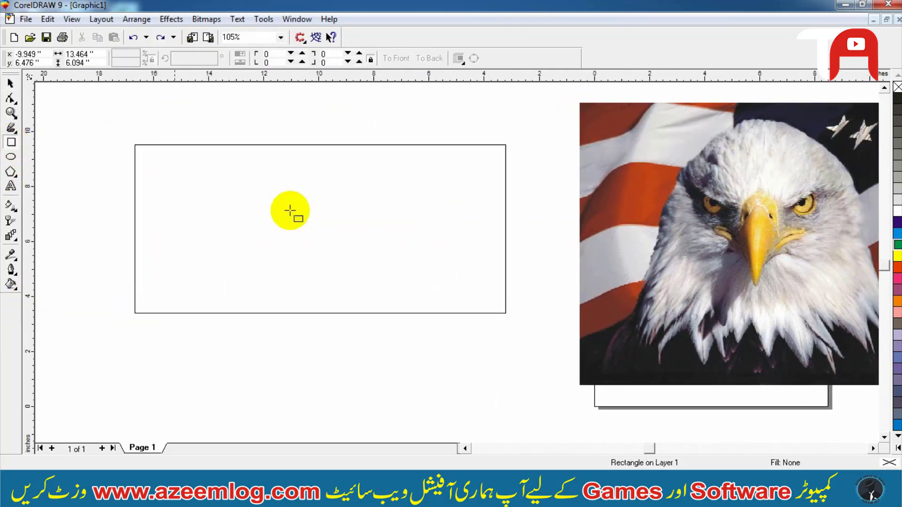
# - Convert the rectangle to a red-filled curve and enlarge its height to about 8.24 inches
pyautogui.click(475, 59)
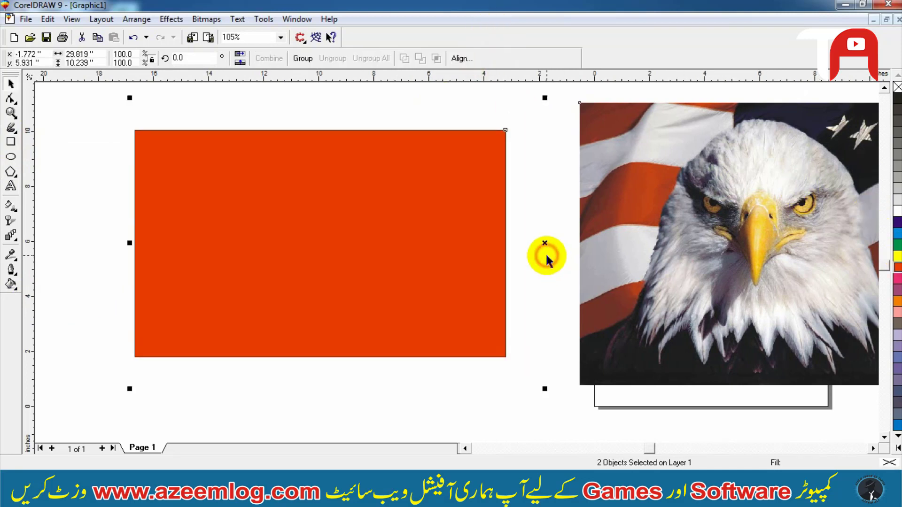
pyautogui.press('Escape')
pyautogui.press('F4')
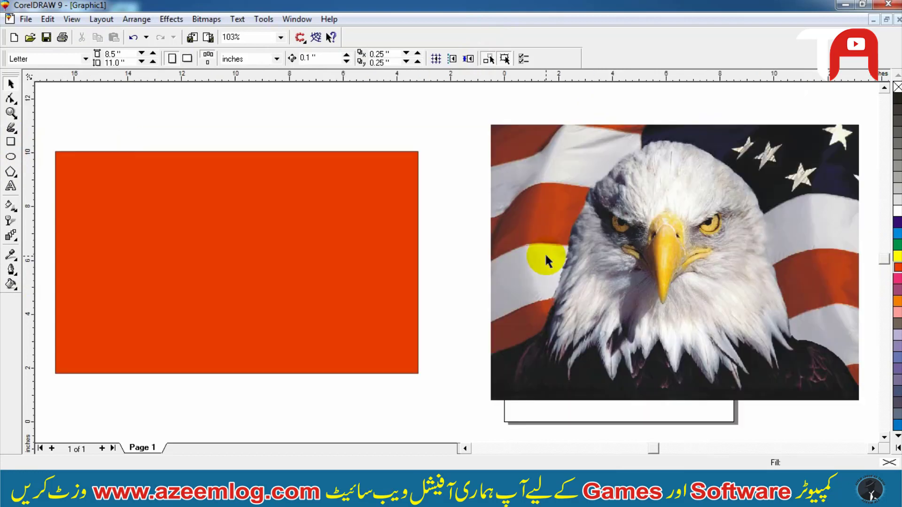
# - Scale the eagle bitmap to about 8.59 by 6.44 inches and place it in front, overlapping the red rectangle's right side
pyautogui.moveTo(573, 254); pyautogui.dragTo(350, 244)
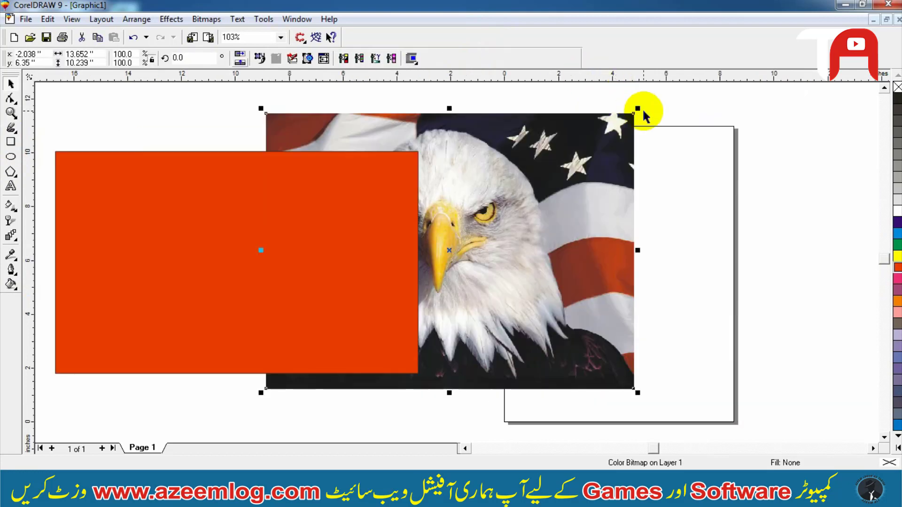
pyautogui.moveTo(638, 112); pyautogui.dragTo(567, 144)
pyautogui.moveTo(501, 221); pyautogui.dragTo(474, 181)
pyautogui.hotkey('shift', 'pageup')
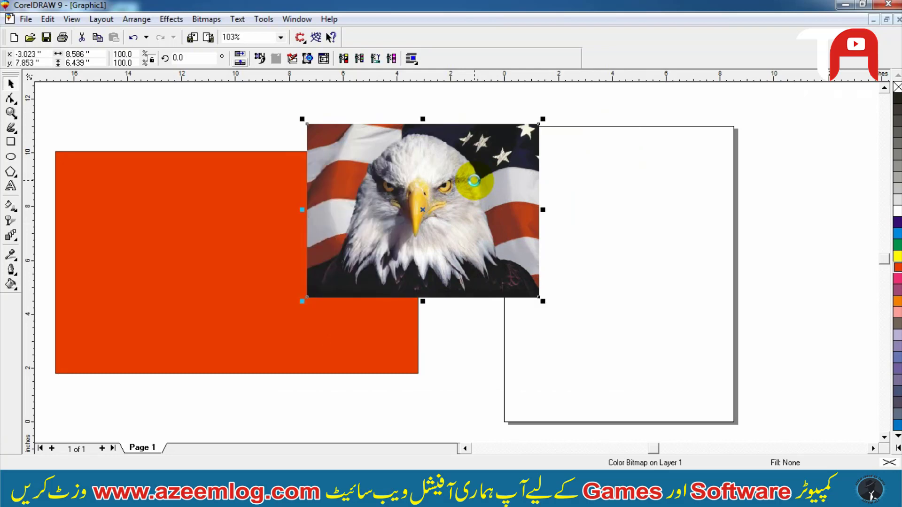
pyautogui.moveTo(445, 192); pyautogui.dragTo(399, 215)
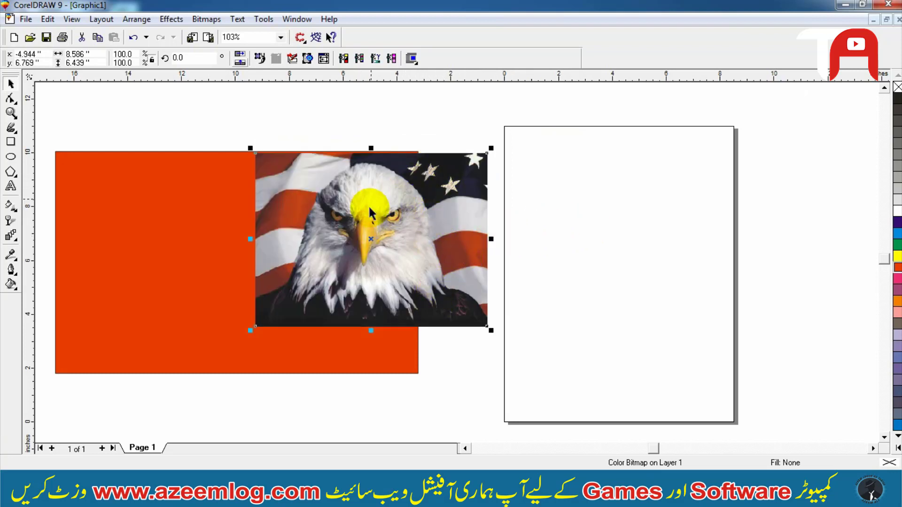
# - Place the eagle bitmap inside the red rectangle as a PowerClip container
pyautogui.click(191, 283)
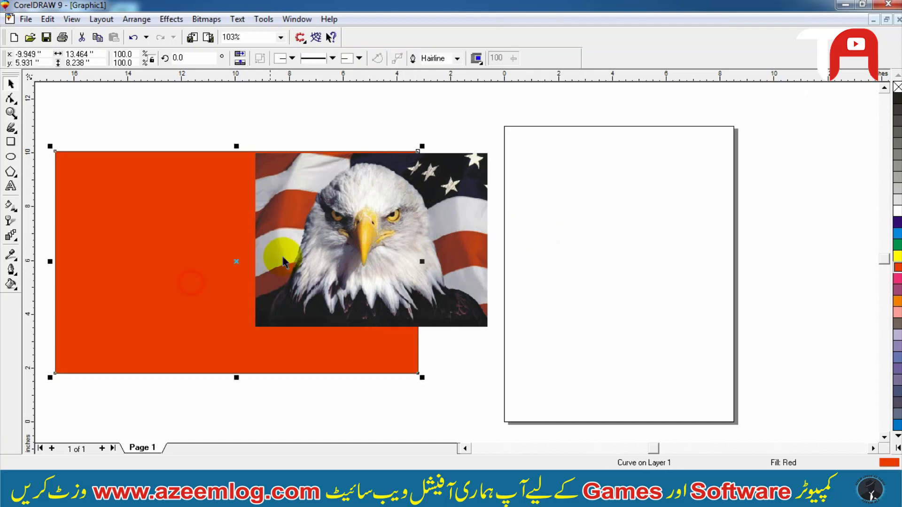
pyautogui.click(283, 255)
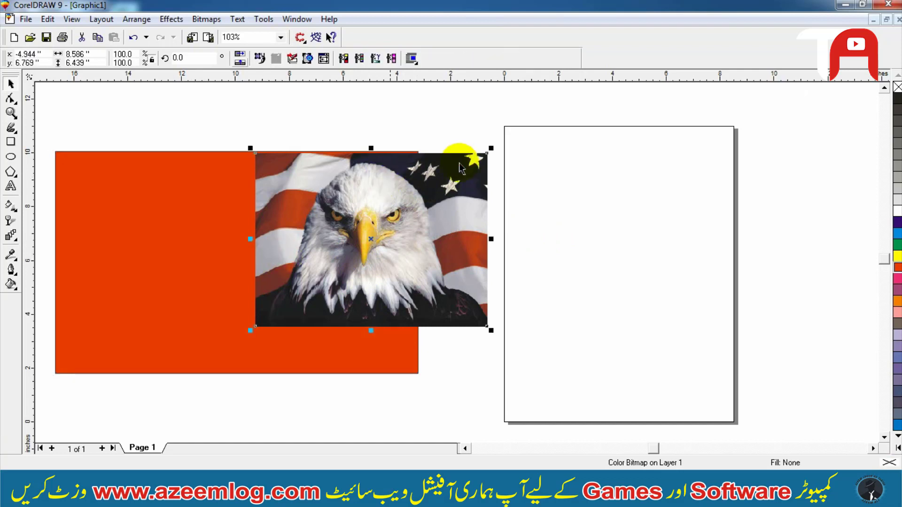
pyautogui.press('Escape')
pyautogui.click(459, 164)
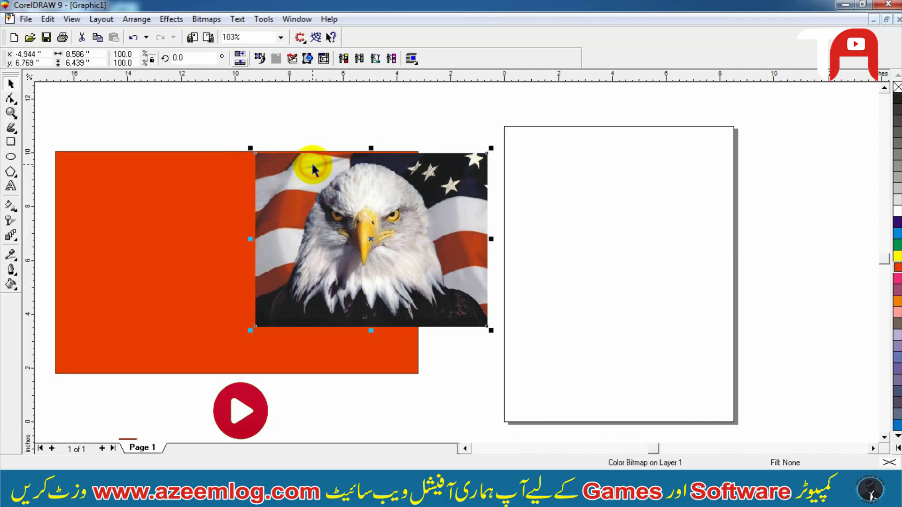
pyautogui.click(172, 20)
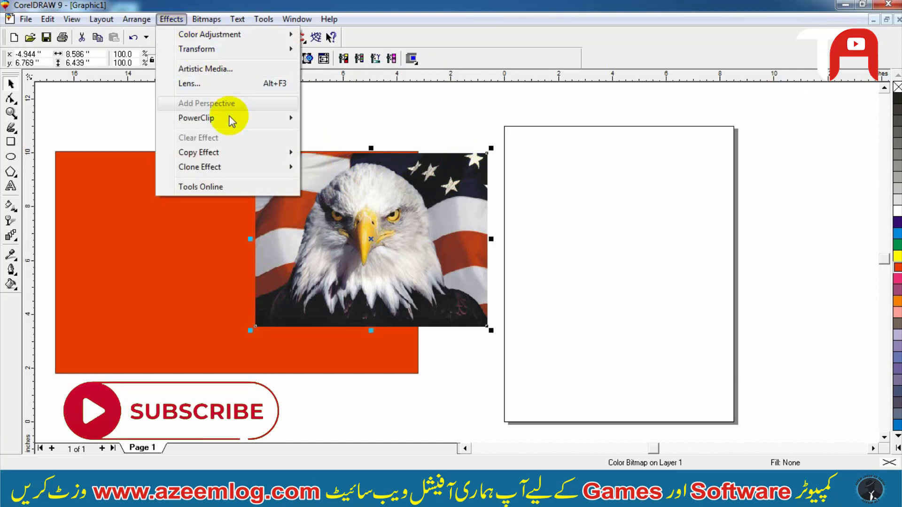
pyautogui.moveTo(230, 119)
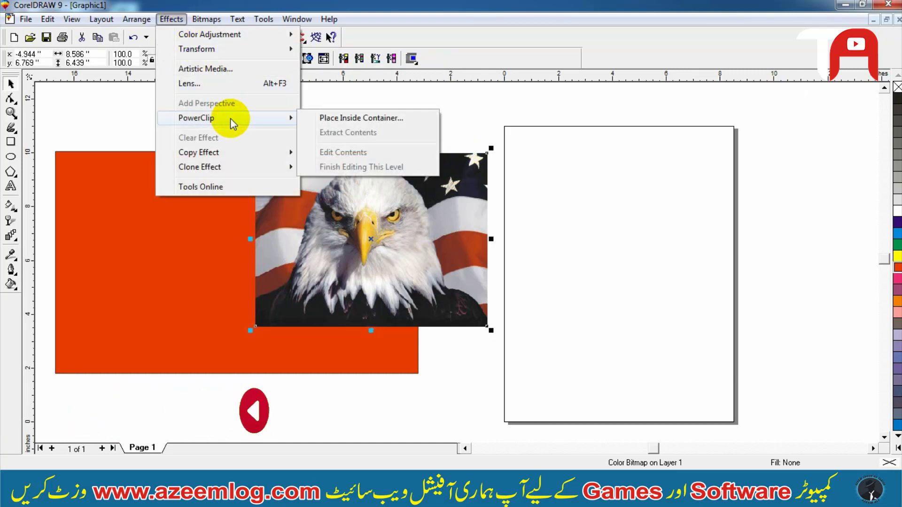
pyautogui.click(316, 119)
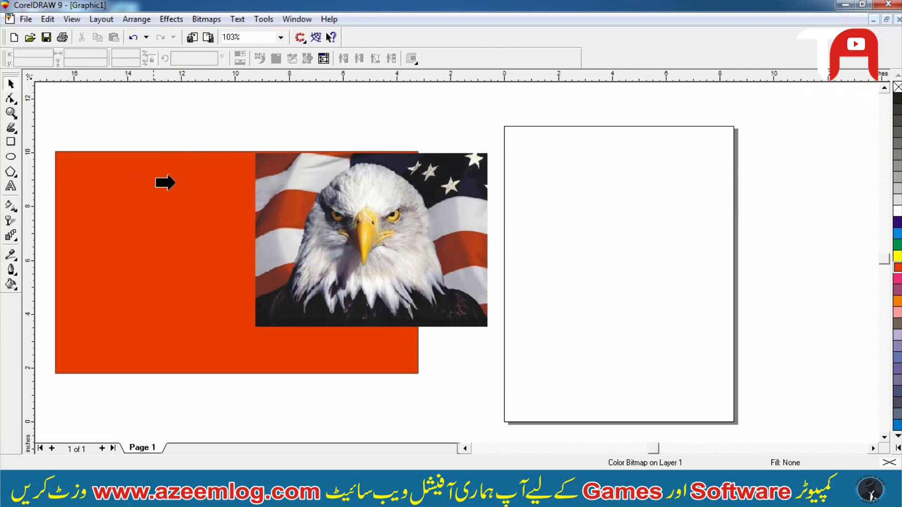
pyautogui.click(163, 203)
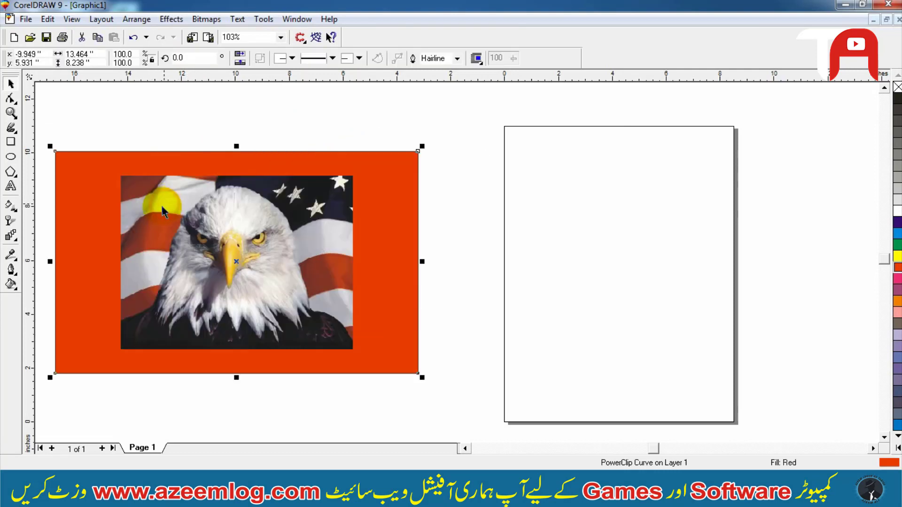
pyautogui.click(213, 131)
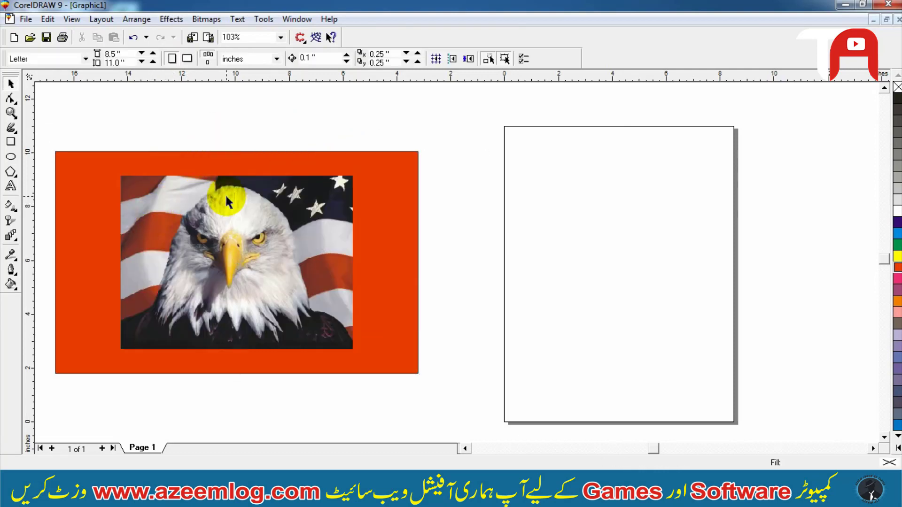
pyautogui.click(235, 186)
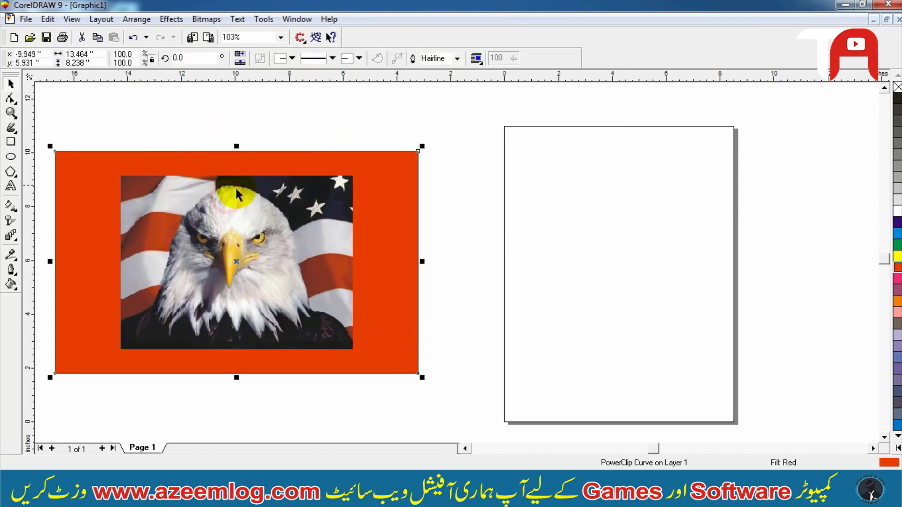
pyautogui.click(437, 146)
pyautogui.moveTo(435, 137); pyautogui.dragTo(422, 149)
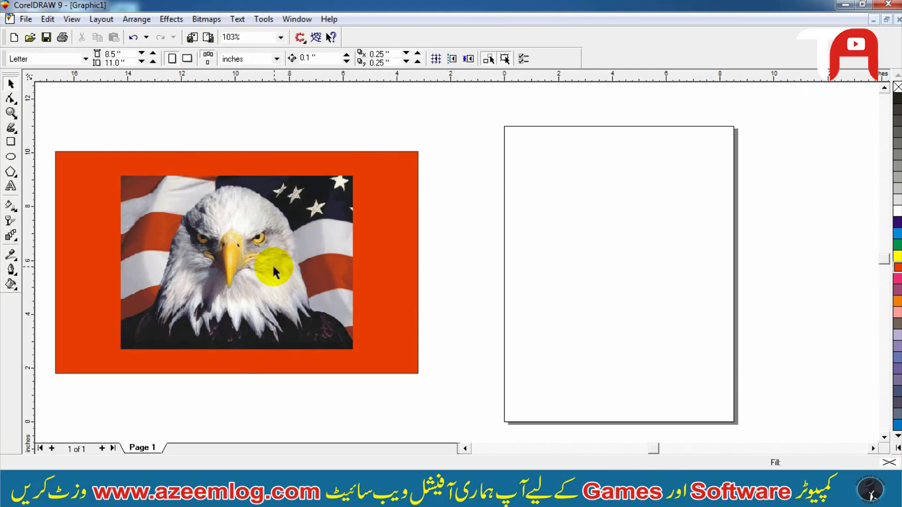
# - Move the PowerClip rectangle to the right so it overlaps the left part of the page
pyautogui.click(158, 262)
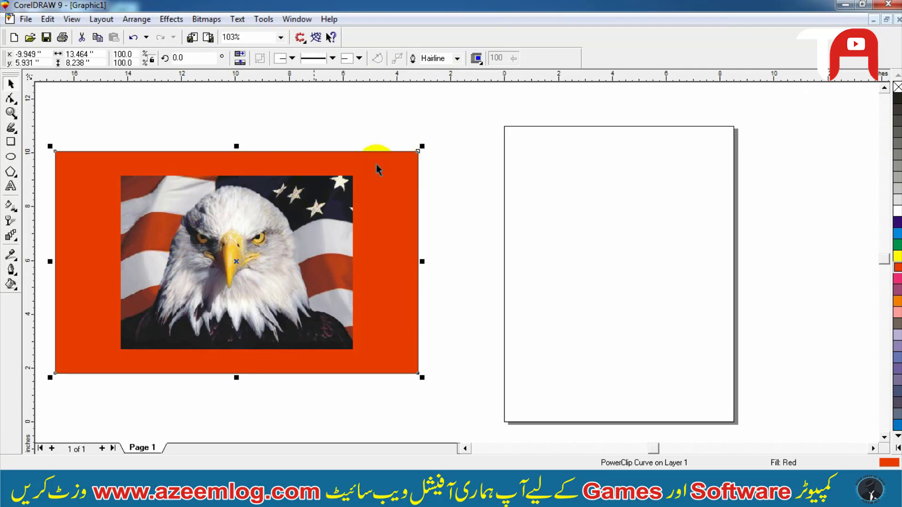
pyautogui.moveTo(354, 182); pyautogui.dragTo(405, 178)
pyautogui.moveTo(321, 191); pyautogui.dragTo(421, 197)
pyautogui.moveTo(363, 204); pyautogui.dragTo(445, 217)
pyautogui.moveTo(381, 231); pyautogui.dragTo(374, 242)
pyautogui.moveTo(373, 242); pyautogui.dragTo(305, 232)
pyautogui.moveTo(324, 231); pyautogui.dragTo(360, 220)
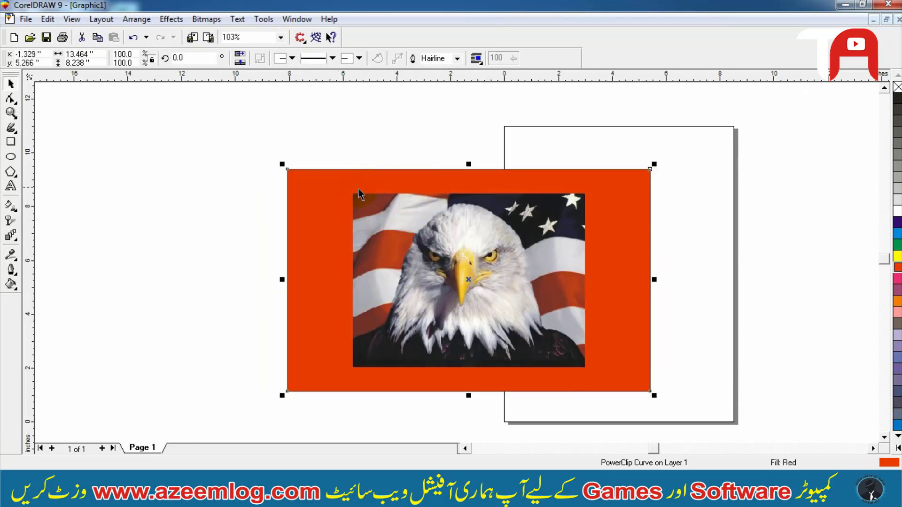
# - Edit the PowerClip contents to move the eagle partly past the container's right edge, and finish editing this level
pyautogui.click(358, 191)
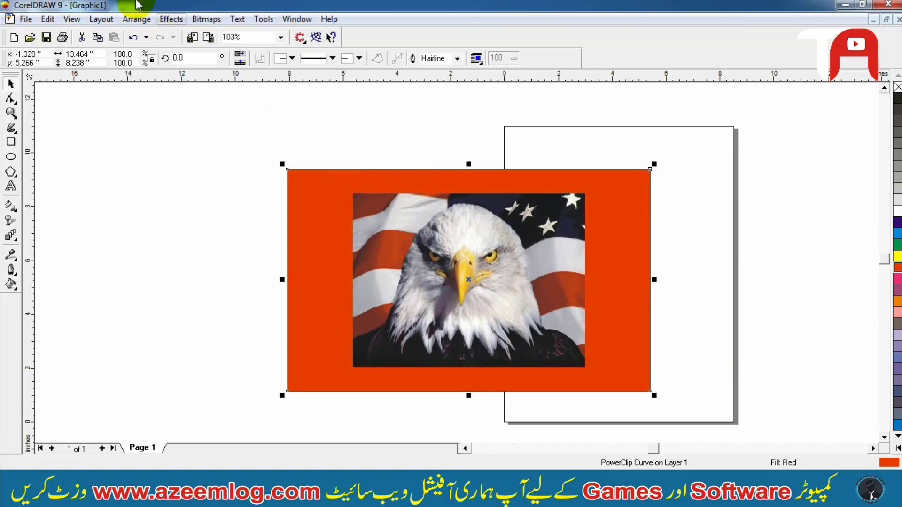
pyautogui.click(171, 19)
pyautogui.moveTo(225, 117)
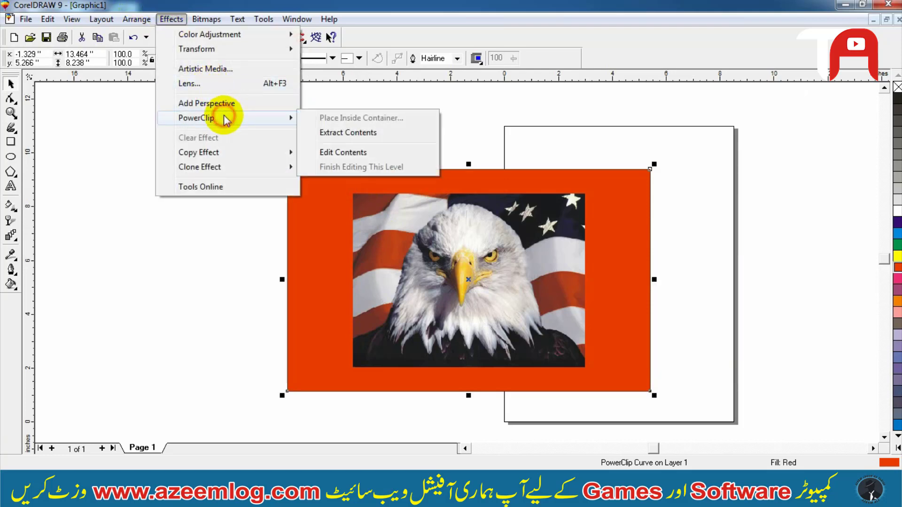
pyautogui.click(323, 154)
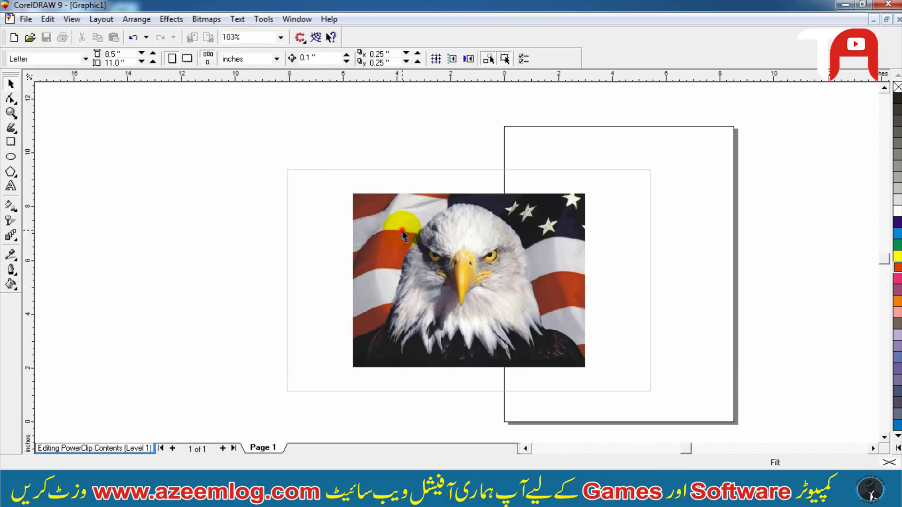
pyautogui.moveTo(402, 230); pyautogui.dragTo(567, 198)
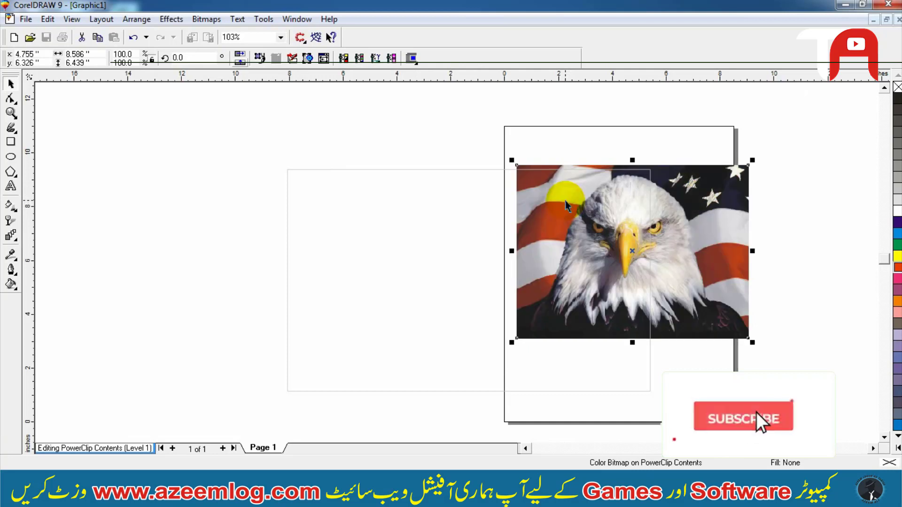
pyautogui.click(167, 19)
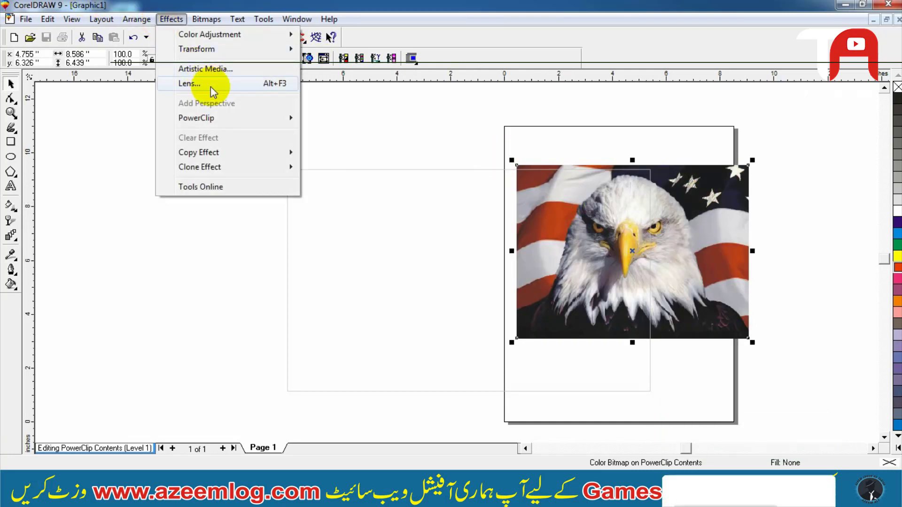
pyautogui.moveTo(223, 115)
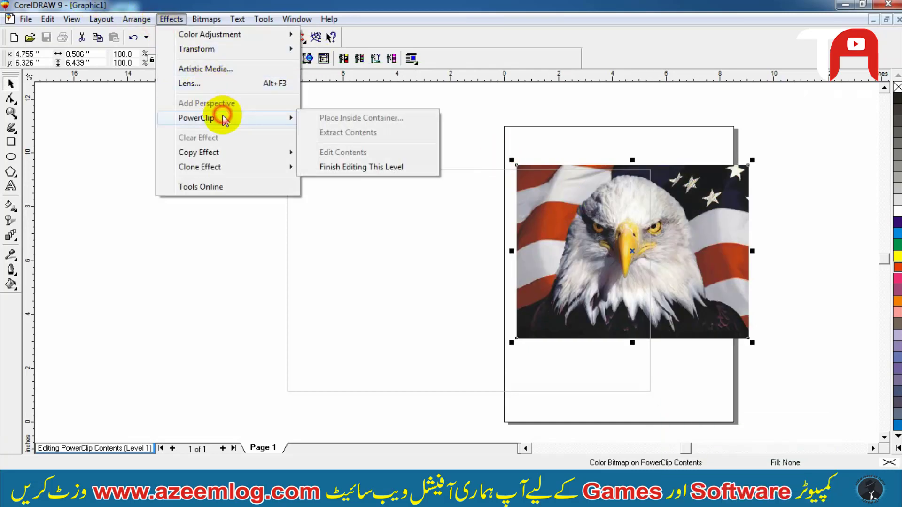
pyautogui.click(345, 172)
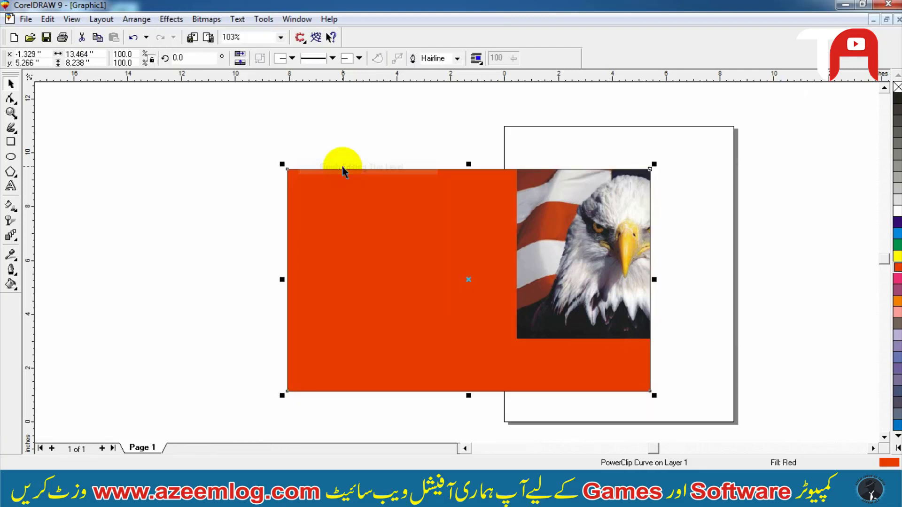
# - Move the PowerClip rectangle into the empty area left of the page and deselect it
pyautogui.moveTo(540, 185); pyautogui.dragTo(446, 177)
pyautogui.moveTo(513, 190); pyautogui.dragTo(449, 184)
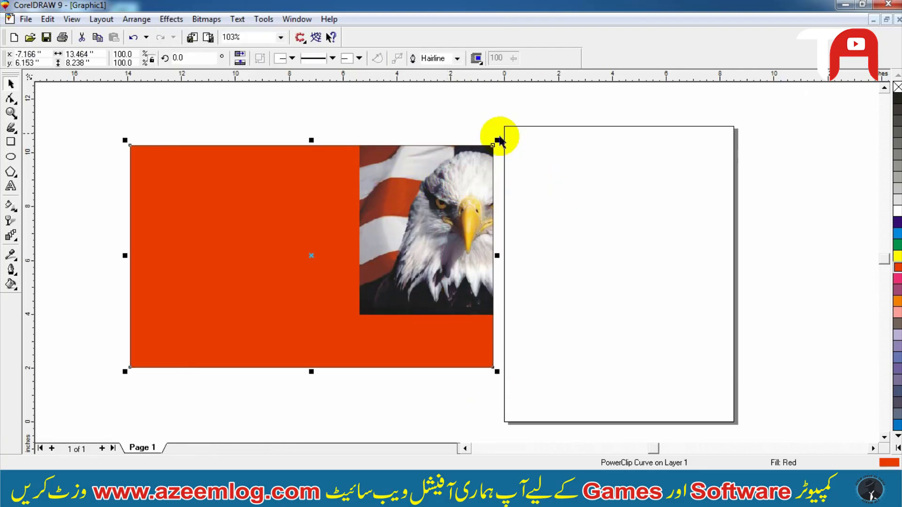
pyautogui.click(498, 210)
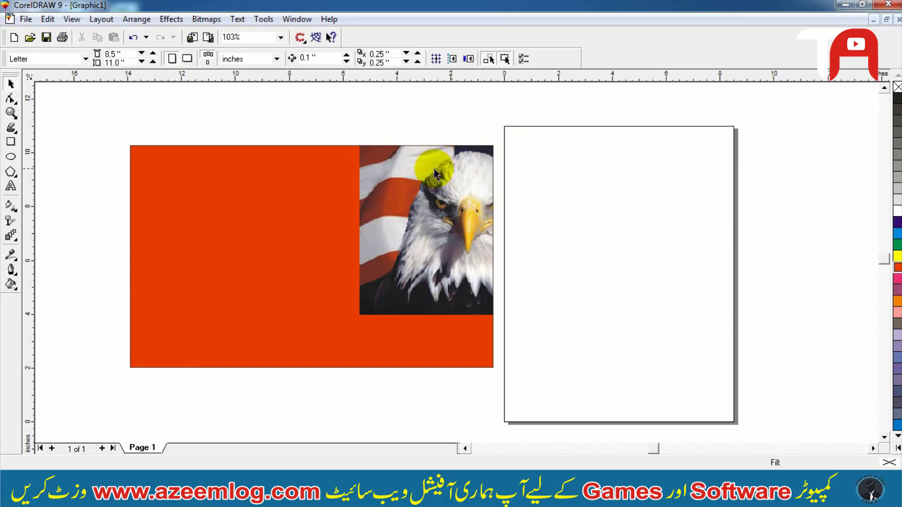
pyautogui.click(454, 166)
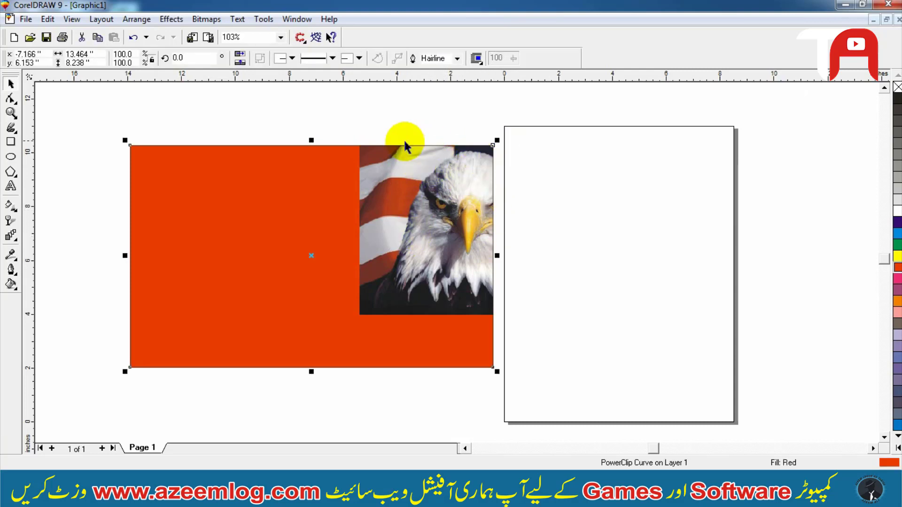
pyautogui.click(505, 134)
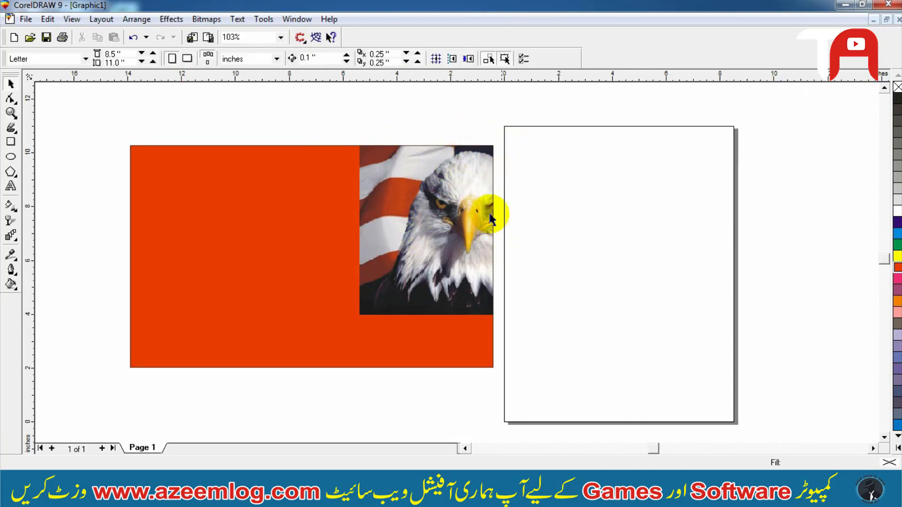
# - Shift the PowerClip rectangle slightly right so its edge just overlaps the page's left border
pyautogui.click(526, 149)
pyautogui.moveTo(489, 152); pyautogui.dragTo(545, 218)
pyautogui.moveTo(517, 234); pyautogui.dragTo(487, 267)
pyautogui.moveTo(487, 266); pyautogui.dragTo(517, 170)
pyautogui.click(530, 146)
pyautogui.moveTo(510, 171); pyautogui.dragTo(489, 157)
pyautogui.moveTo(413, 201); pyautogui.dragTo(435, 198)
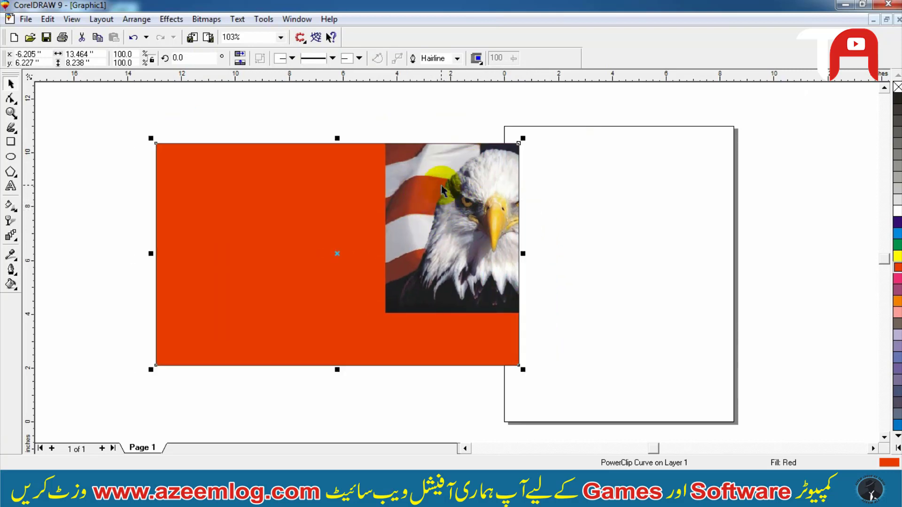
# - Look at the PowerClip commands offered for the clipped rectangle
pyautogui.click(182, 19)
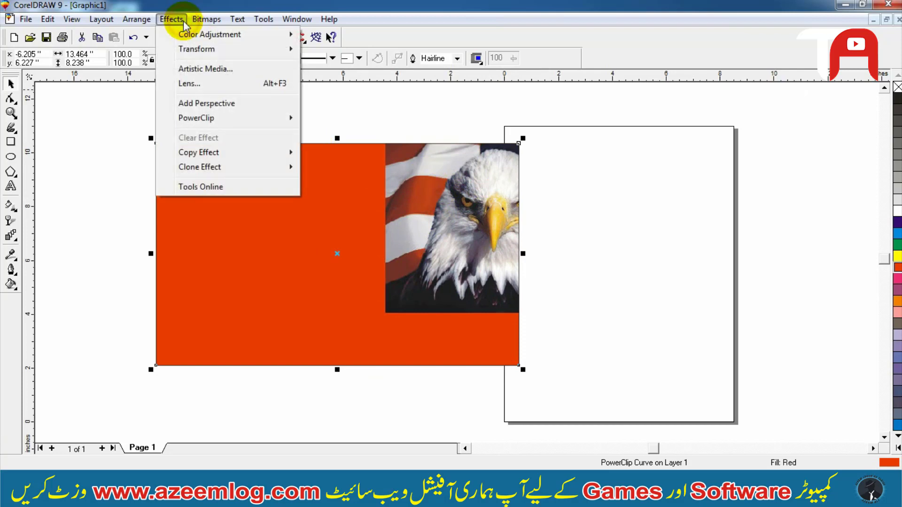
pyautogui.moveTo(238, 118)
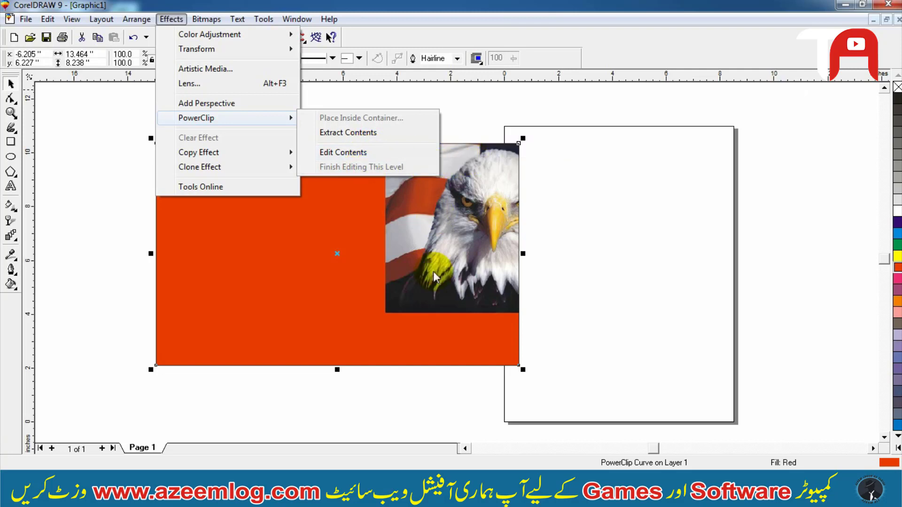
pyautogui.click(409, 170)
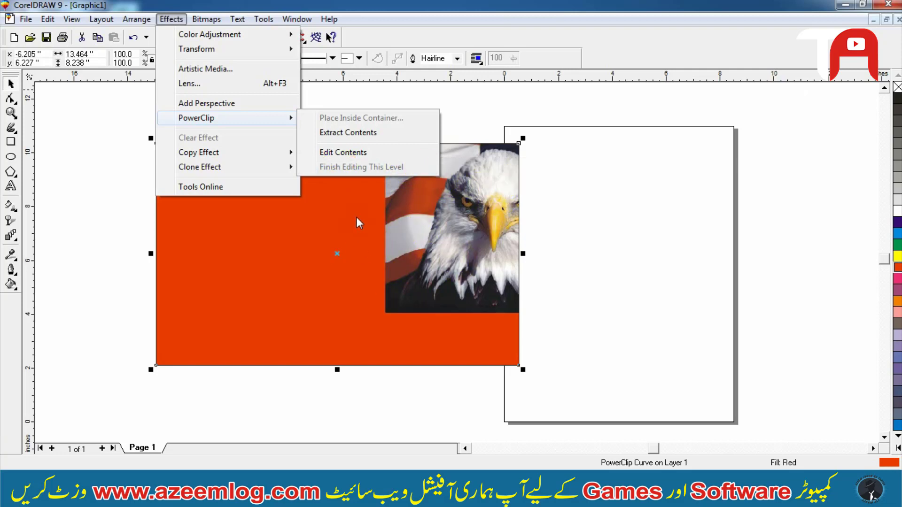
pyautogui.click(473, 203)
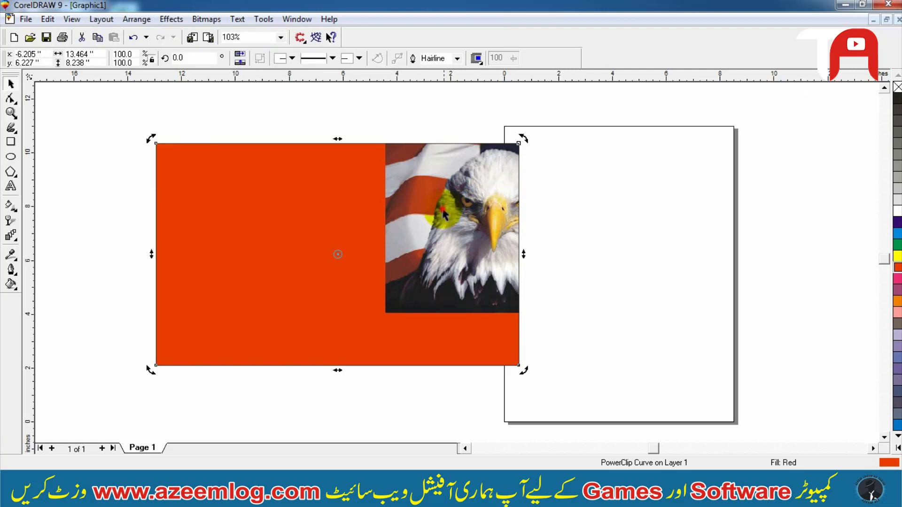
# - Move the PowerClip rectangle further right over the page and keep it selected
pyautogui.moveTo(444, 210); pyautogui.dragTo(510, 208)
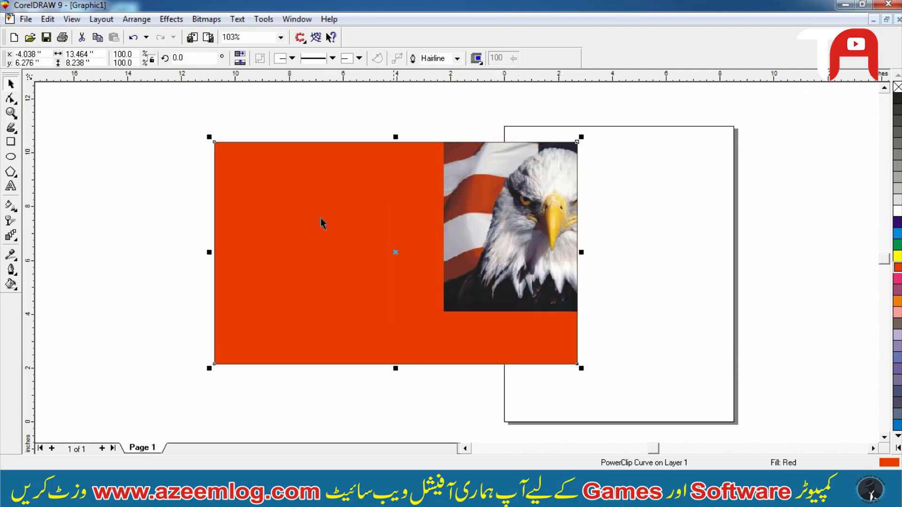
pyautogui.moveTo(346, 210); pyautogui.dragTo(339, 210)
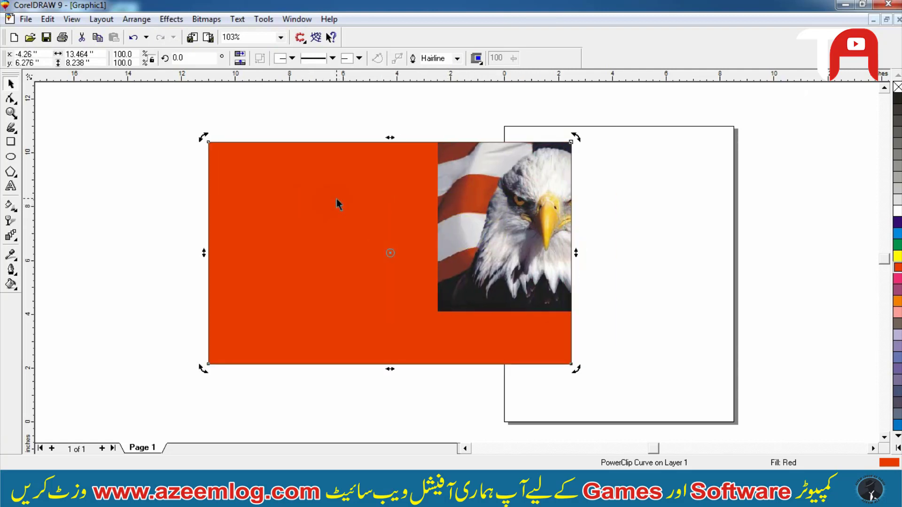
pyautogui.click(506, 167)
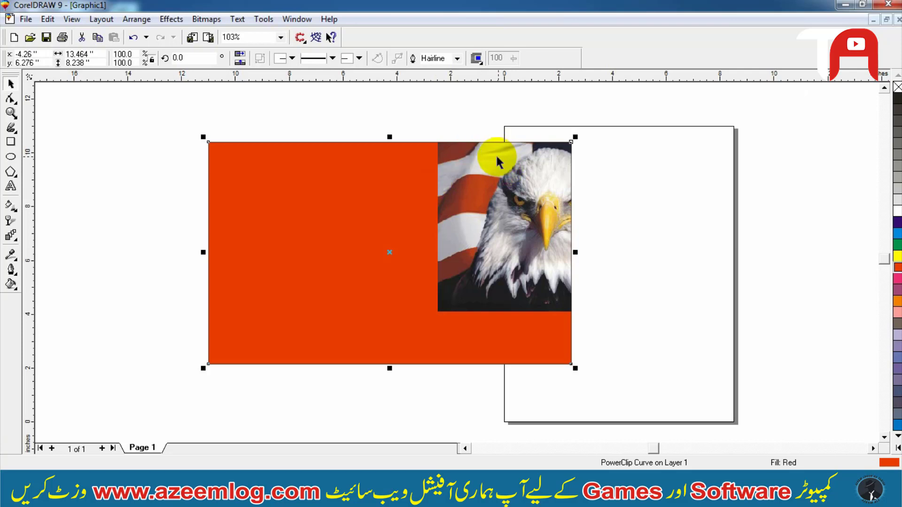
# - Extract the eagle bitmap from the red PowerClip rectangle and move it slightly up and to the right
pyautogui.click(499, 187)
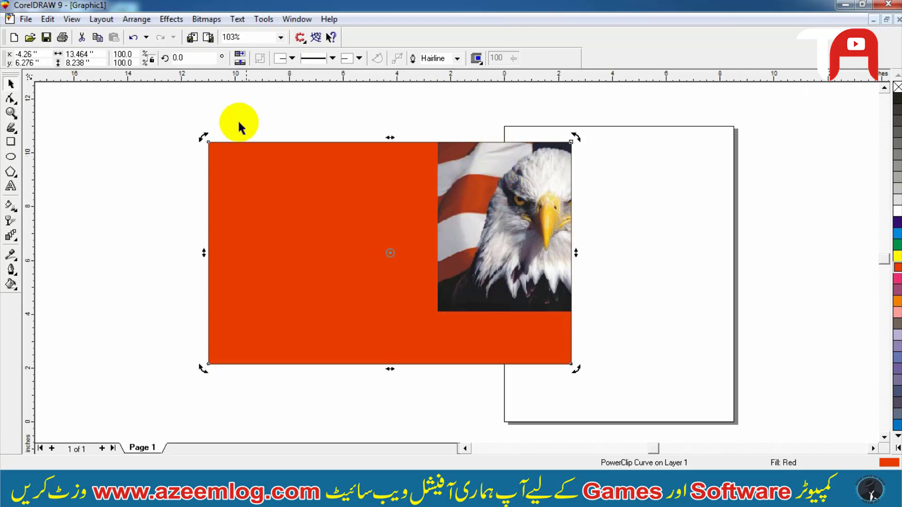
pyautogui.click(171, 19)
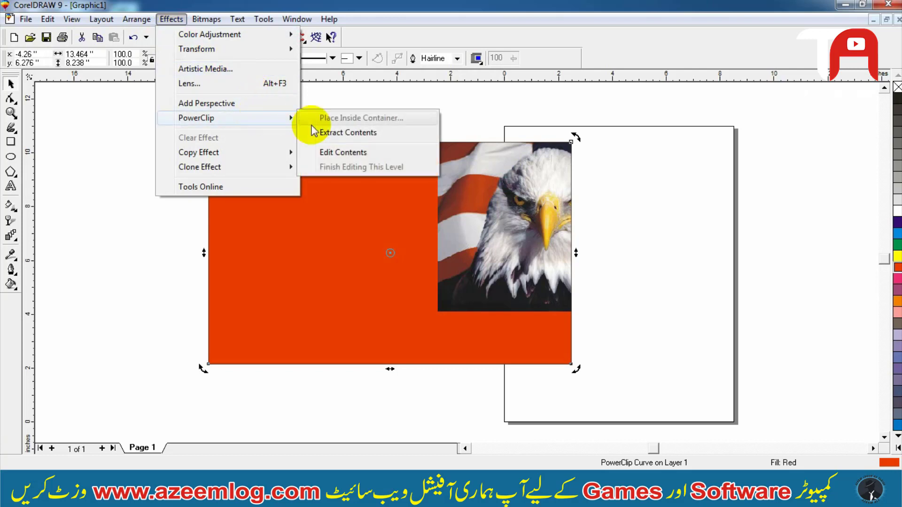
pyautogui.click(339, 137)
pyautogui.click(358, 130)
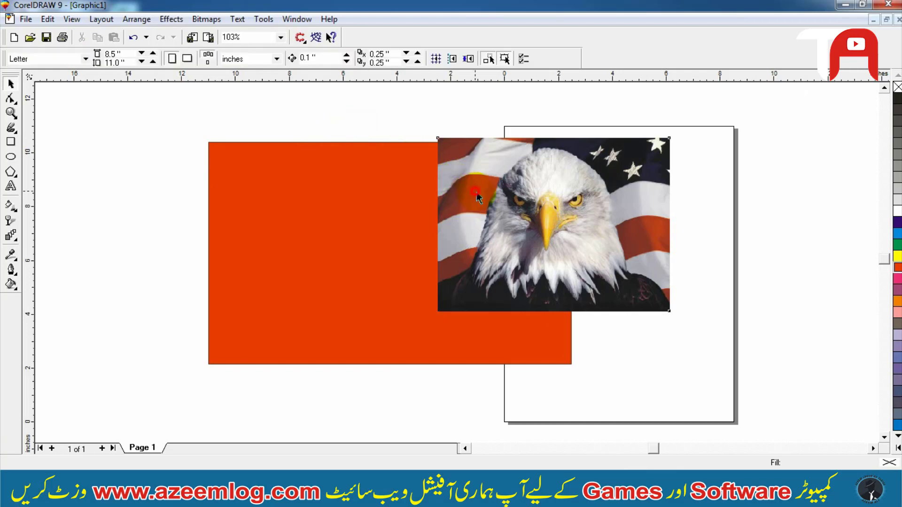
pyautogui.moveTo(478, 196); pyautogui.dragTo(527, 163)
pyautogui.click(306, 123)
pyautogui.press('F3')
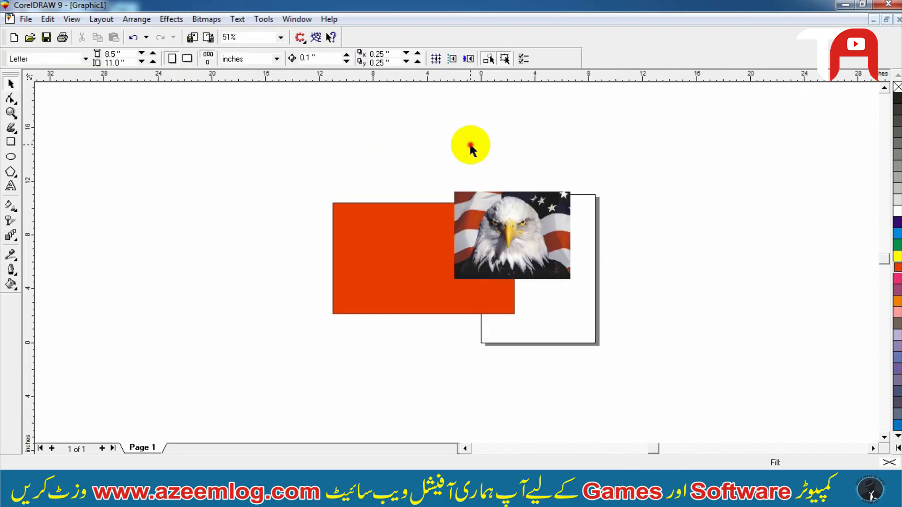
# - Add the artistic text "Akt c+w+p" to the left of the red rectangle and enlarge it to about 13.5 inches wide
pyautogui.click(11, 172)
pyautogui.click(11, 186)
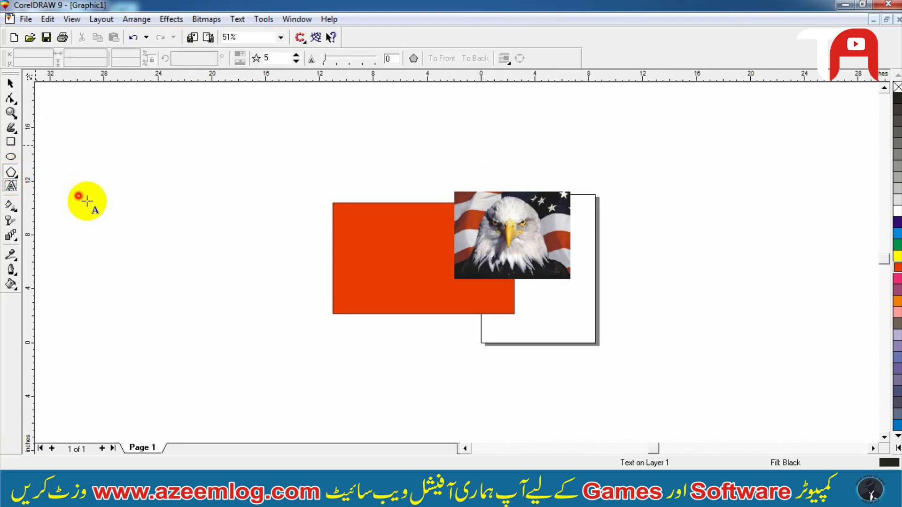
pyautogui.click(79, 194)
pyautogui.write('Ali')
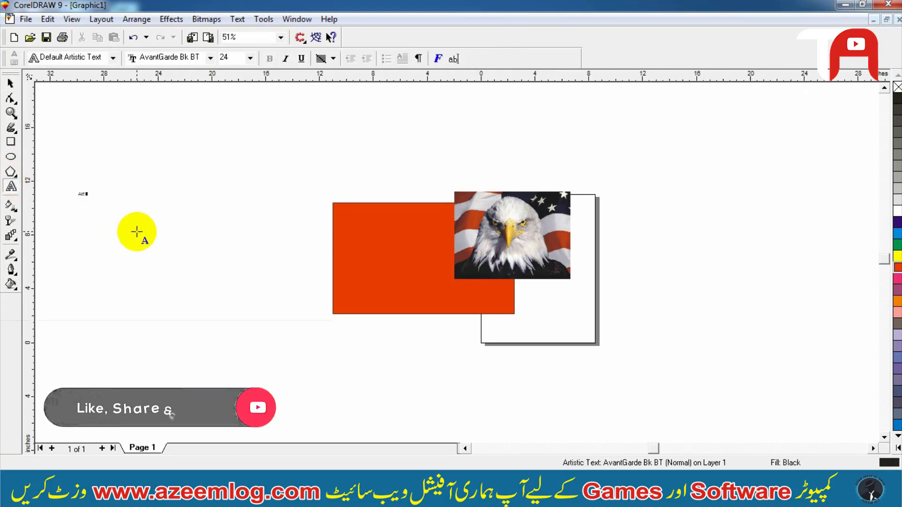
pyautogui.write(' c+w+')
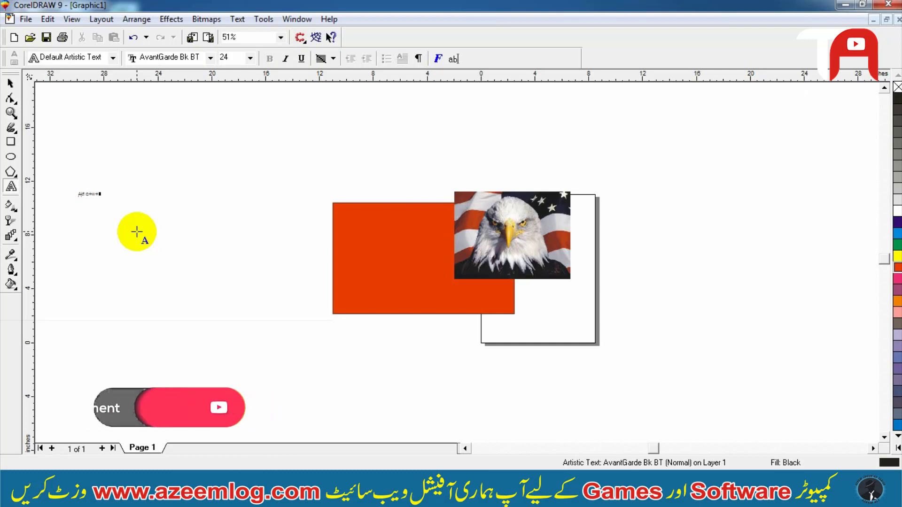
pyautogui.write('p')
pyautogui.hotkey('ctrl', 'space')
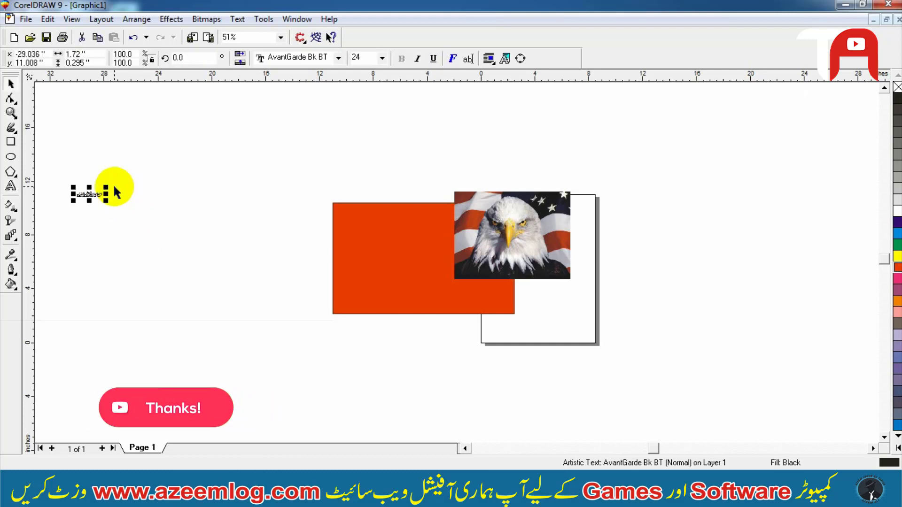
pyautogui.moveTo(104, 184); pyautogui.dragTo(263, 160)
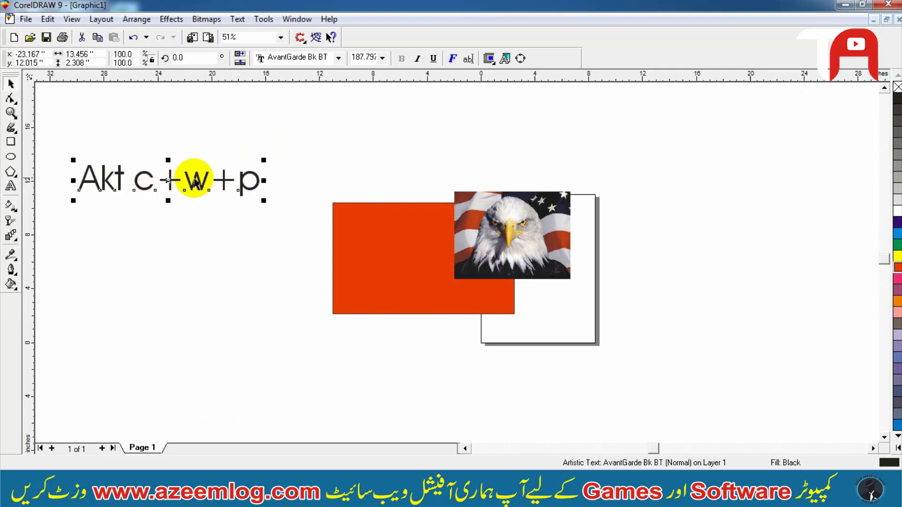
# - Convert the text to UPPERCASE and correct its second letter so it reads "ALT C+W+P"
pyautogui.hotkey('shift', 'F3')
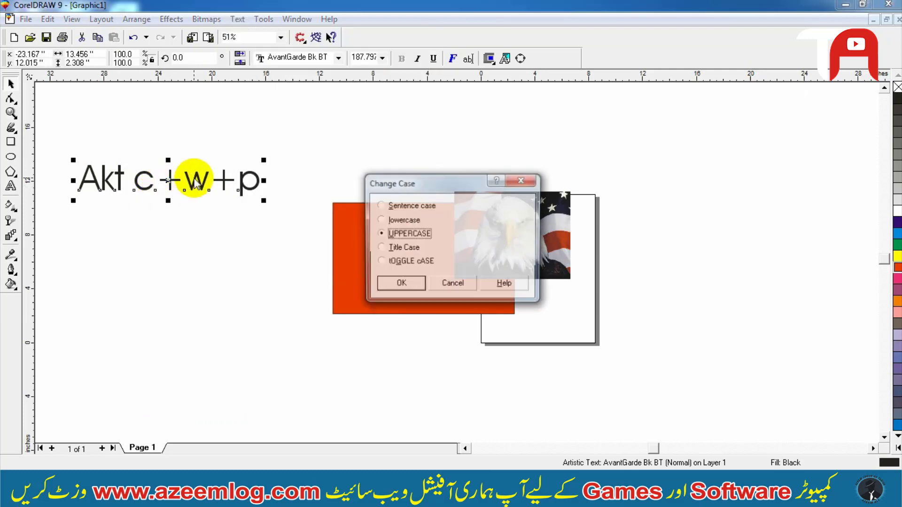
pyautogui.press('Return')
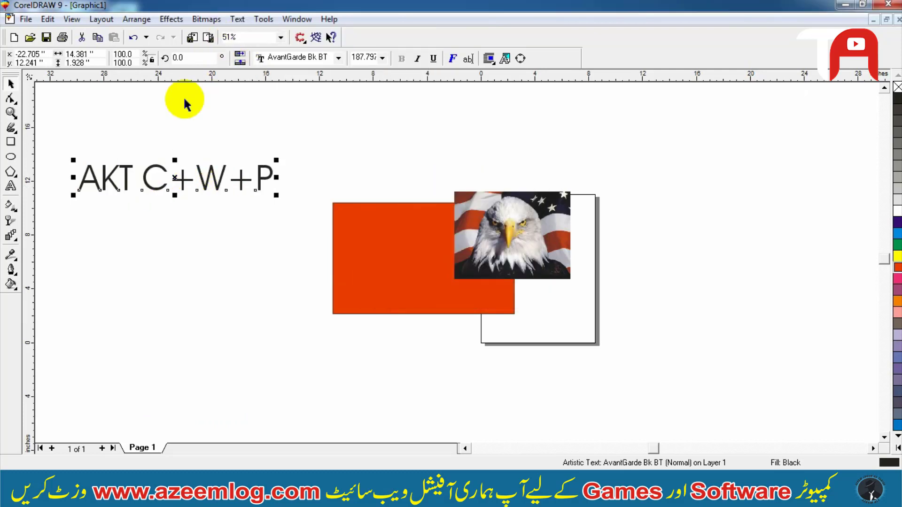
pyautogui.doubleClick(111, 176)
pyautogui.press('BackSpace')
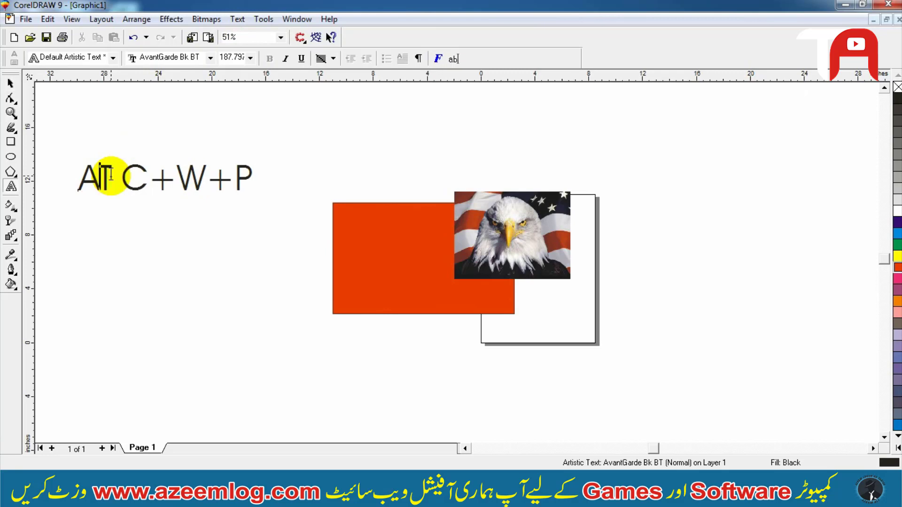
pyautogui.write('L')
pyautogui.hotkey('ctrl', 'space')
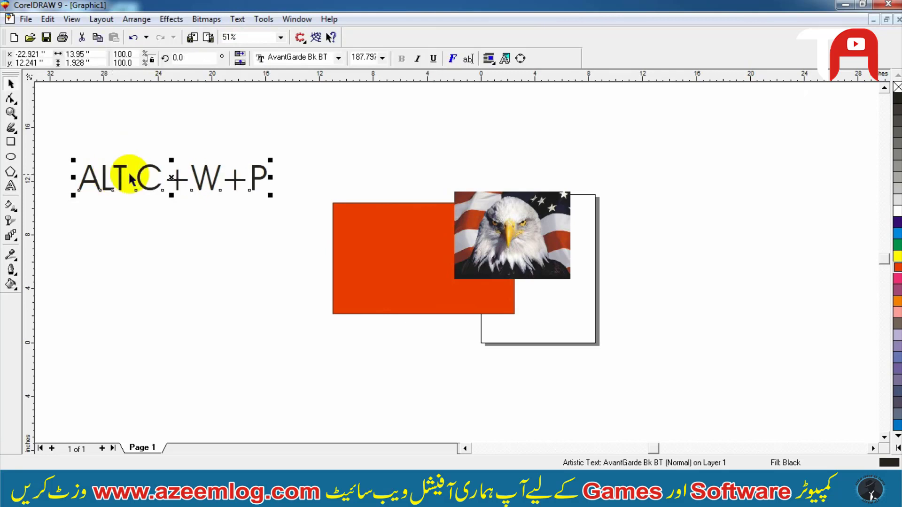
# - Move the ALT C+W+P text slightly down and to the right, keeping it selected
pyautogui.moveTo(173, 178); pyautogui.dragTo(191, 190)
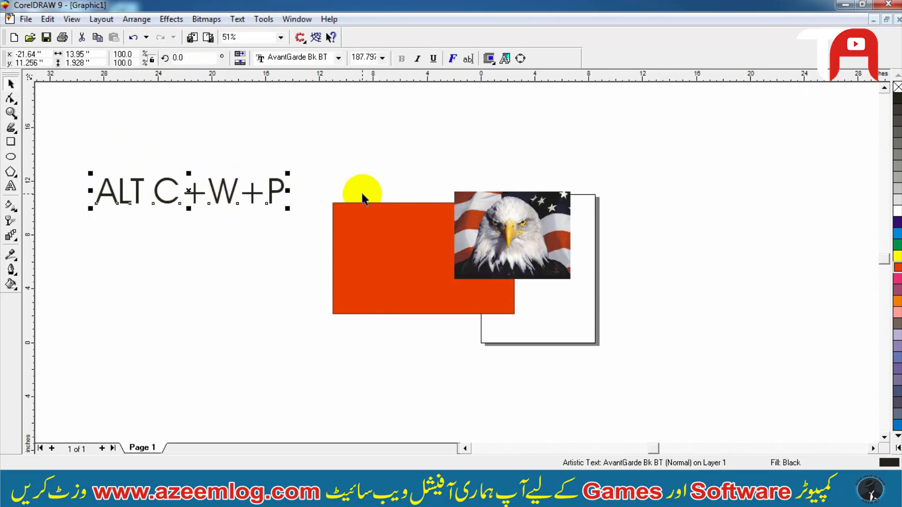
pyautogui.click(359, 175)
pyautogui.click(269, 196)
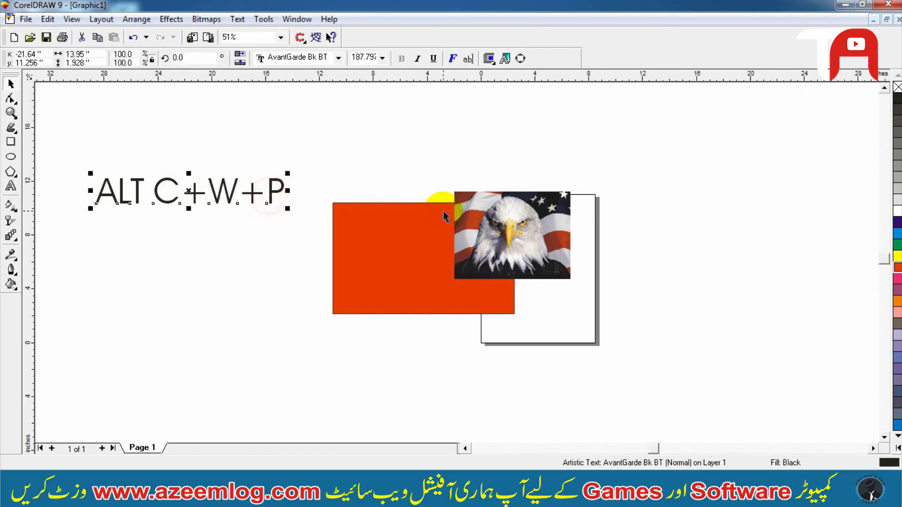
# - Try placing the eagle bitmap inside a PowerClip container, choosing an empty spot as the container, and decline to retry
pyautogui.click(461, 216)
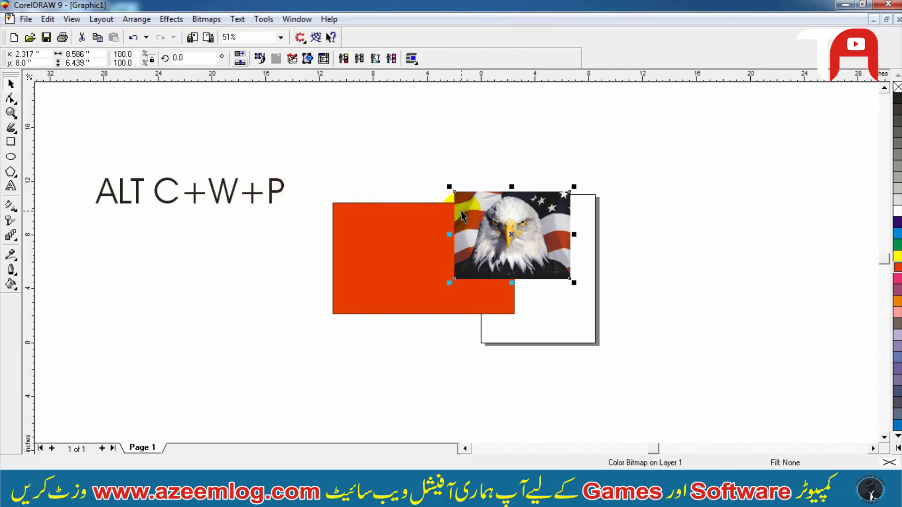
pyautogui.hotkey('alt', 'c')
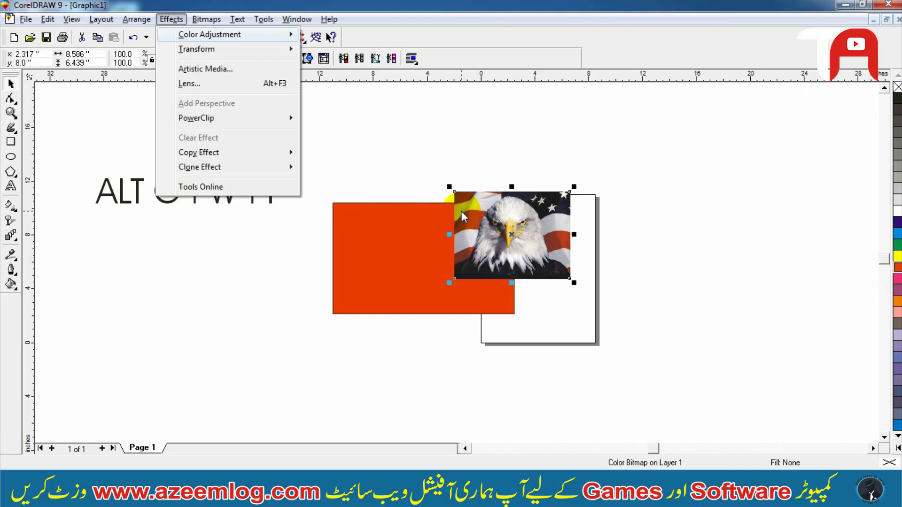
pyautogui.press('w')
pyautogui.press('p')
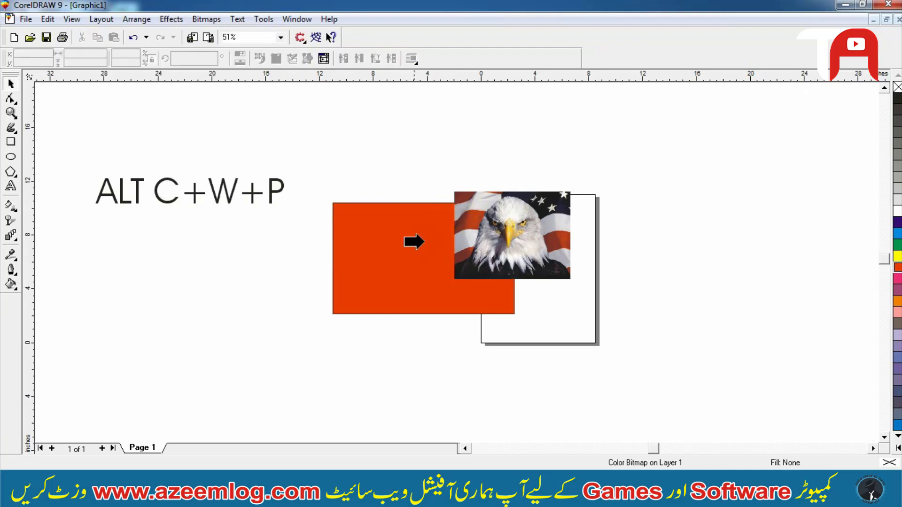
pyautogui.click(161, 133)
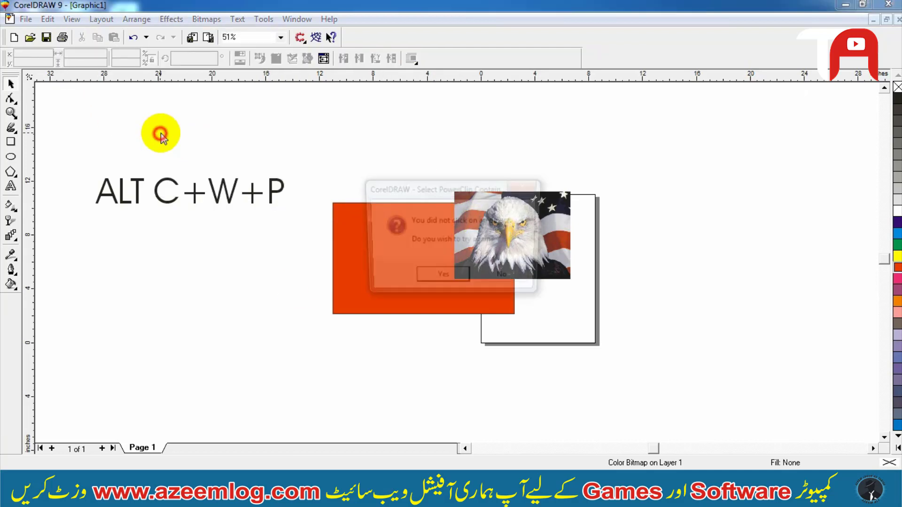
pyautogui.click(498, 279)
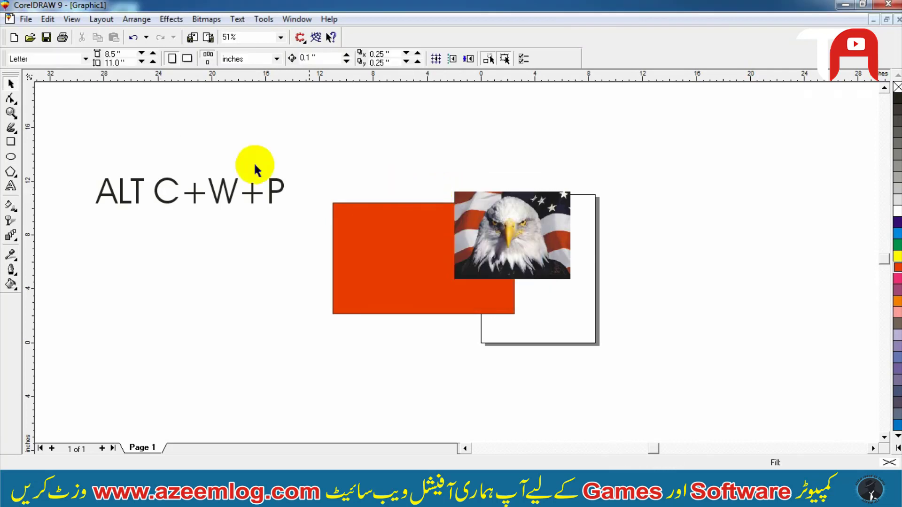
# - Copy the ALT C+W+P text directly below itself and change the copy's last letter to E
pyautogui.click(221, 194)
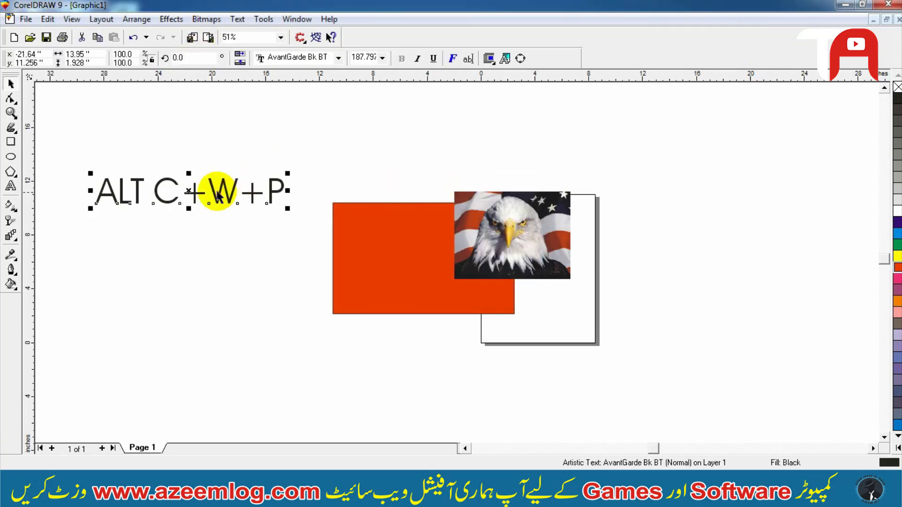
pyautogui.moveTo(191, 191); pyautogui.dragTo(195, 224)
pyautogui.rightClick(195, 224)
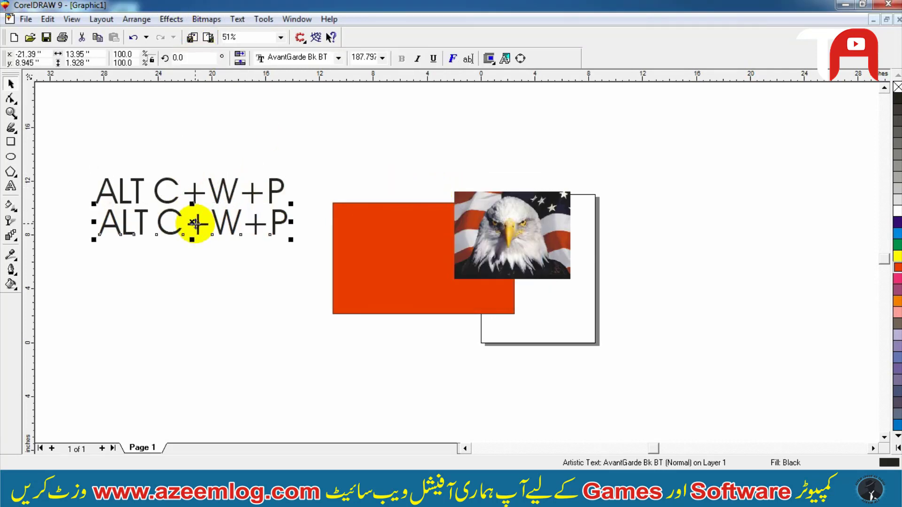
pyautogui.press('F8')
pyautogui.press('BackSpace')
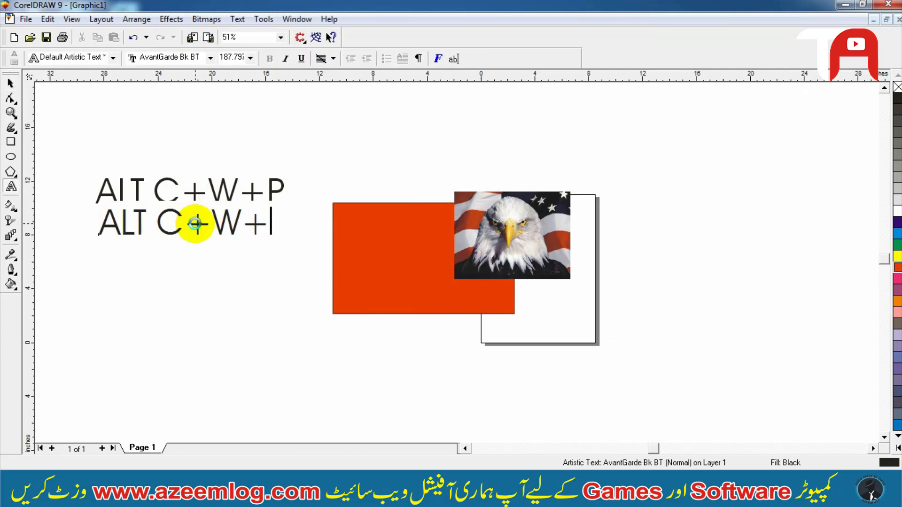
pyautogui.hotkey('ctrl', 'space')
# - Duplicate the ALT C+W+E line, place the duplicate below it, and change its last letter to F
pyautogui.hotkey('ctrl', 'd')
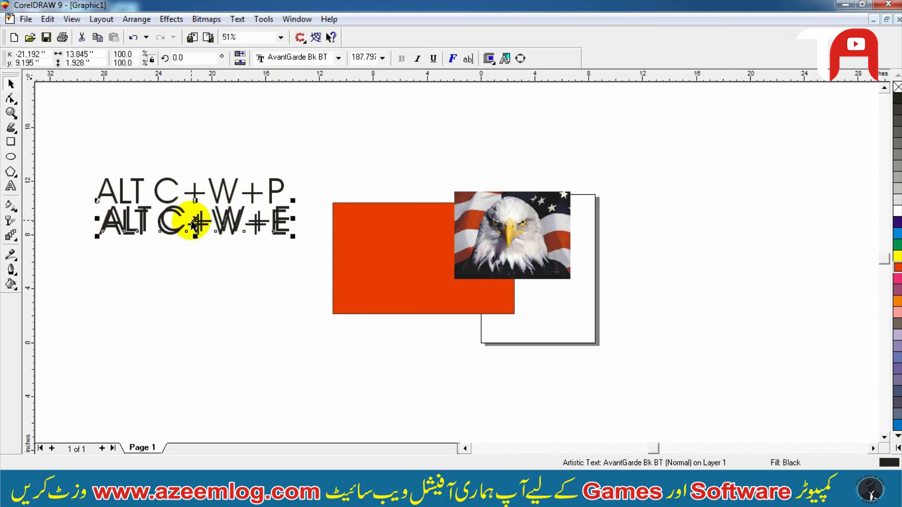
pyautogui.moveTo(195, 219); pyautogui.dragTo(195, 249)
pyautogui.press('F8')
pyautogui.press('BackSpace')
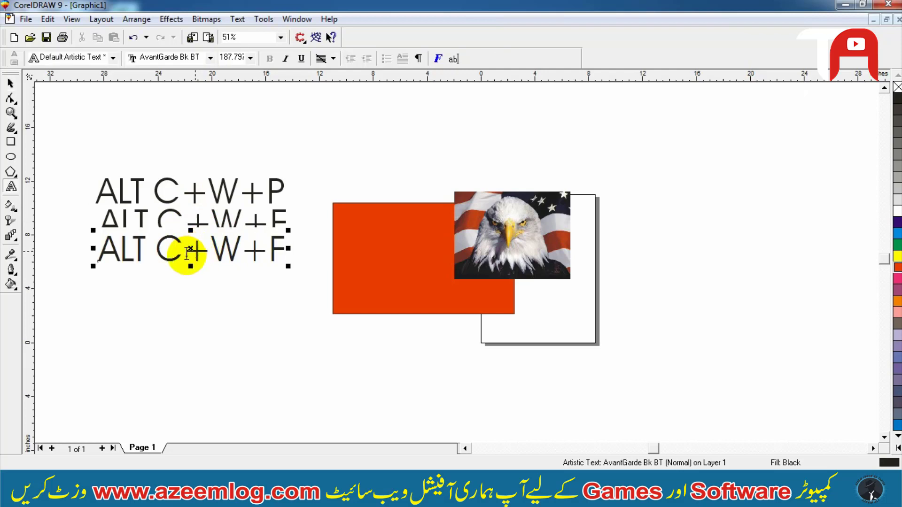
pyautogui.hotkey('ctrl', 'space')
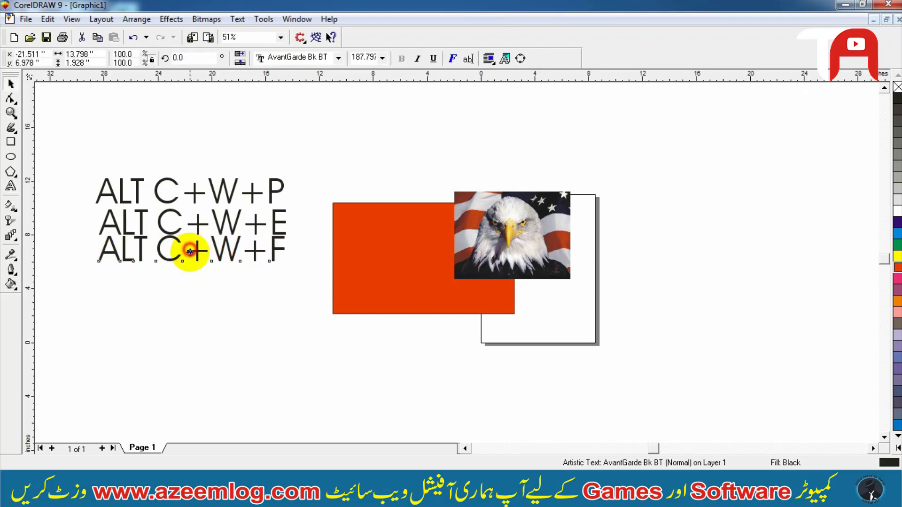
# - Copy the ALT C+W+F line below itself, change the copy's last letter to X, and deselect it
pyautogui.moveTo(190, 251); pyautogui.dragTo(187, 288)
pyautogui.press('F8')
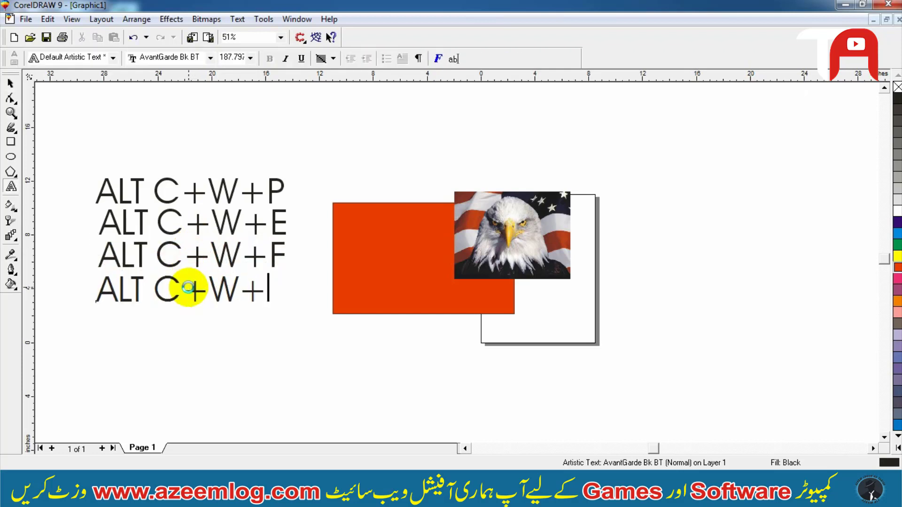
pyautogui.write('X')
pyautogui.hotkey('ctrl', 'space')
pyautogui.click(301, 141)
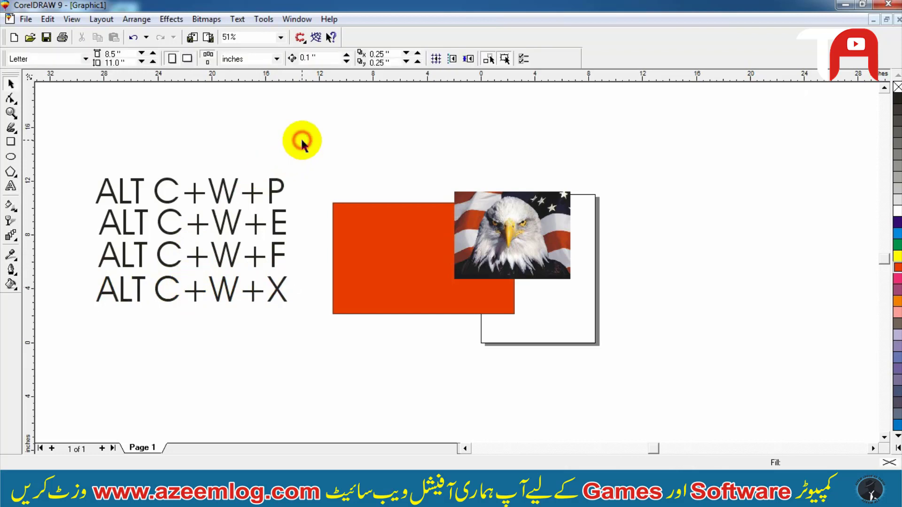
# - Centre-align the four shortcut text lines and move the first three upward so that all lines are evenly spaced
pyautogui.press('F4')
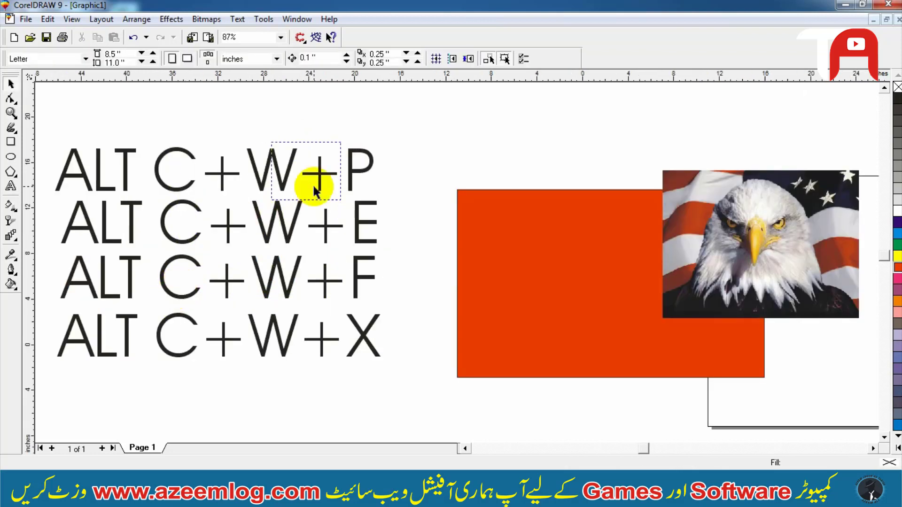
pyautogui.press('F3')
pyautogui.moveTo(212, 359); pyautogui.dragTo(213, 357)
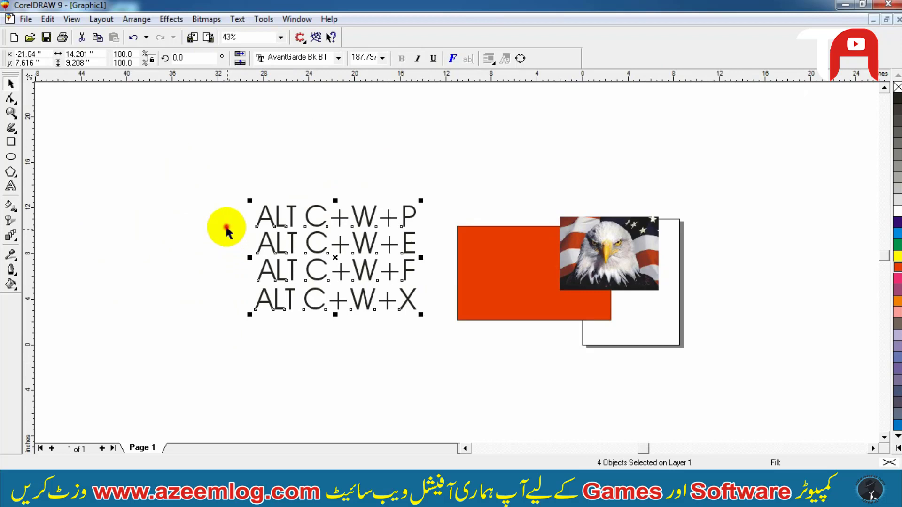
pyautogui.click(226, 229)
pyautogui.moveTo(278, 223); pyautogui.dragTo(280, 230)
pyautogui.keyDown('shift'); pyautogui.click(280, 237); pyautogui.keyUp('shift')
pyautogui.moveTo(272, 271); pyautogui.dragTo(271, 265)
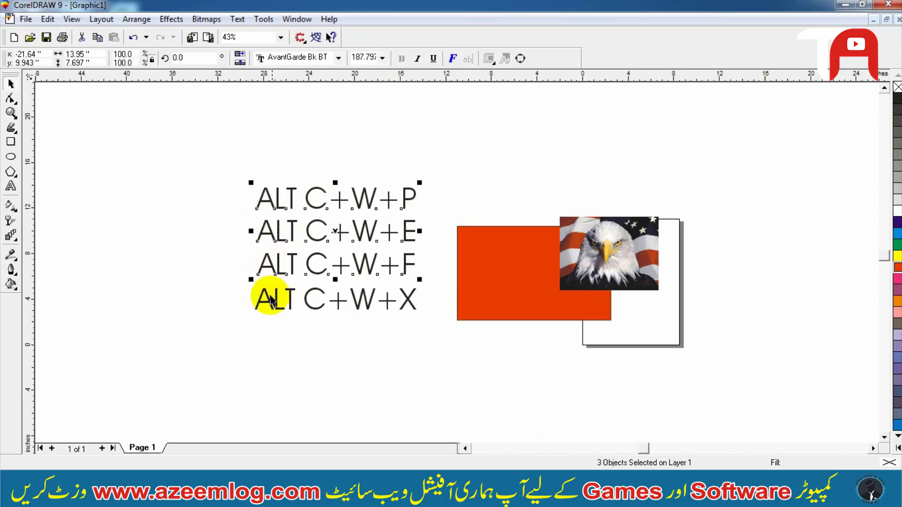
pyautogui.click(240, 292)
pyautogui.press('F4')
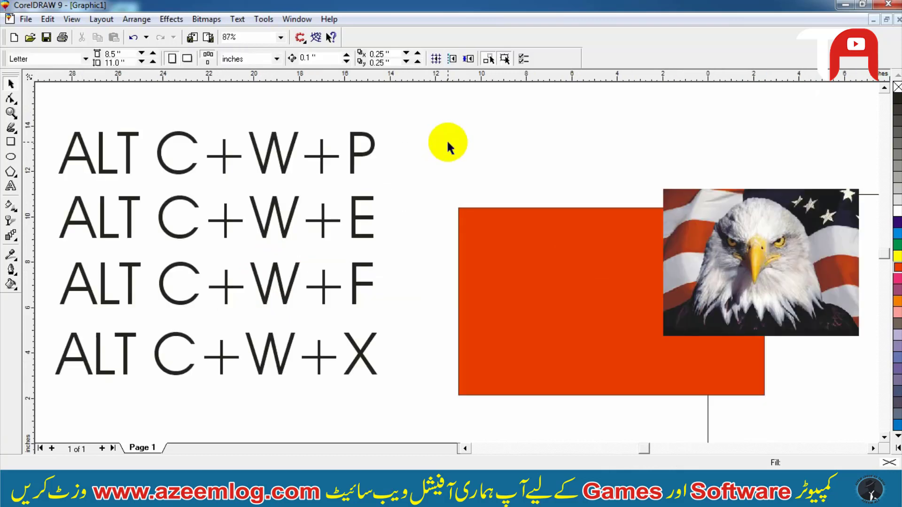
# - Move the eagle bitmap left over the red rectangle, centring it at about x -0.92 and y 8.18 inches
pyautogui.click(370, 147)
pyautogui.moveTo(677, 220); pyautogui.dragTo(657, 215)
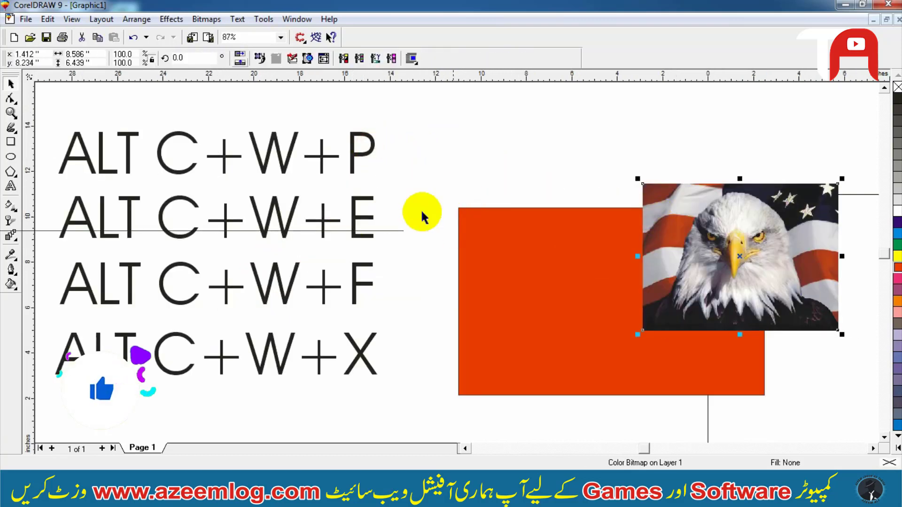
pyautogui.click(353, 219)
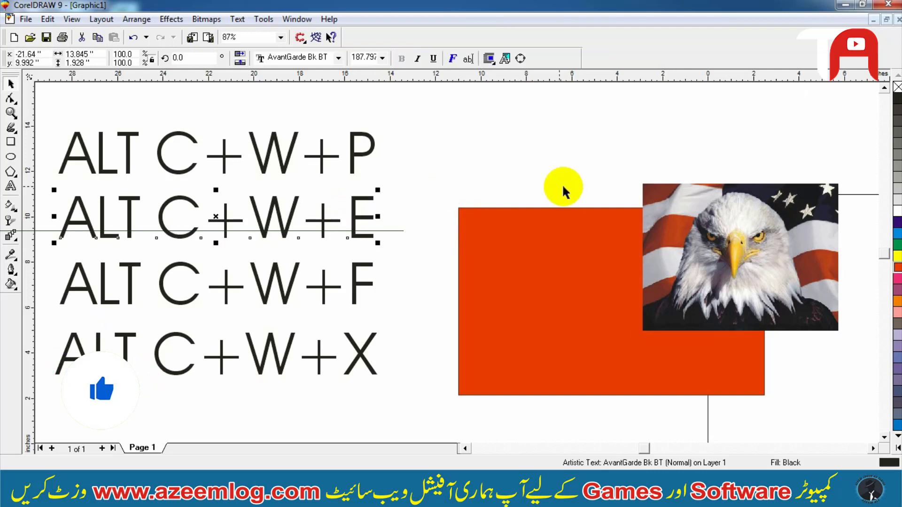
pyautogui.moveTo(678, 208); pyautogui.dragTo(625, 209)
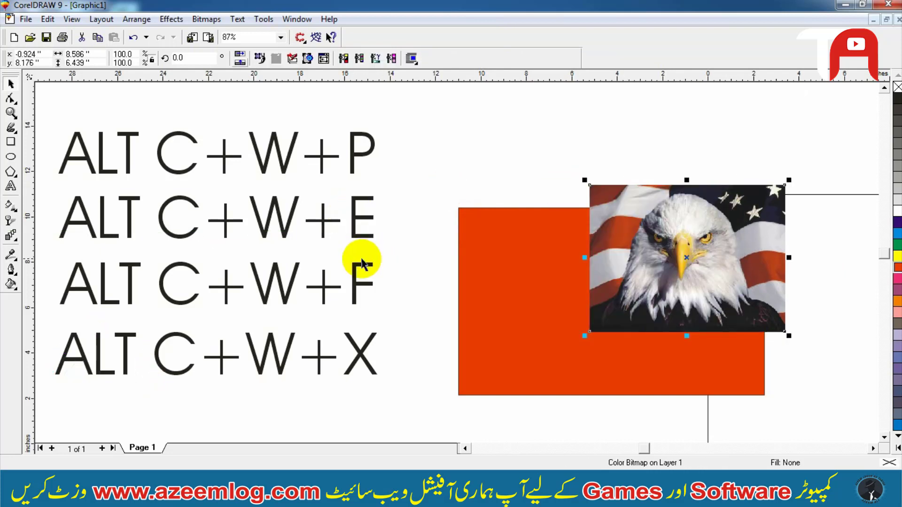
# - Move the eagle bitmap further left over the red rectangle, centring it at about x -3.46 and y 8.15 inches, and deselect it
pyautogui.click(362, 263)
pyautogui.moveTo(614, 223); pyautogui.dragTo(537, 213)
pyautogui.click(362, 282)
pyautogui.click(358, 354)
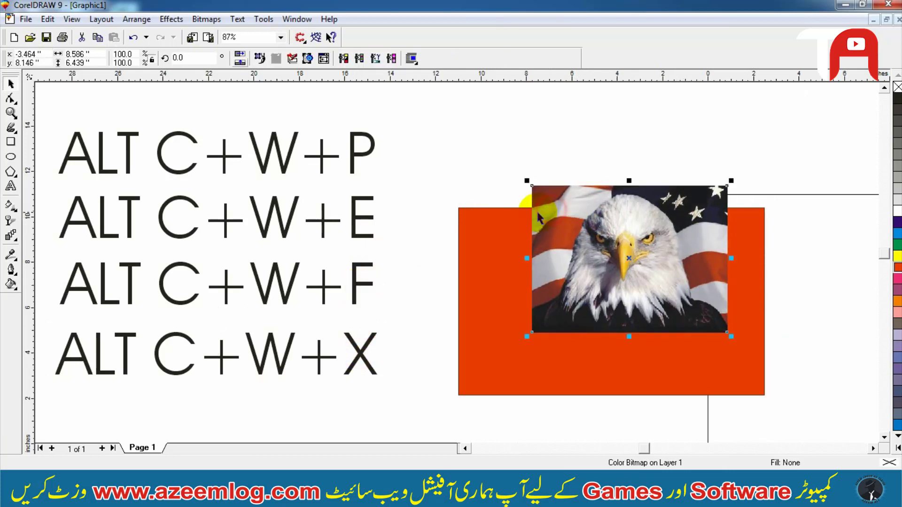
pyautogui.click(438, 159)
# - Examine the PowerClip commands among the effects and look over the available bitmap commands without applying any
pyautogui.press('F3')
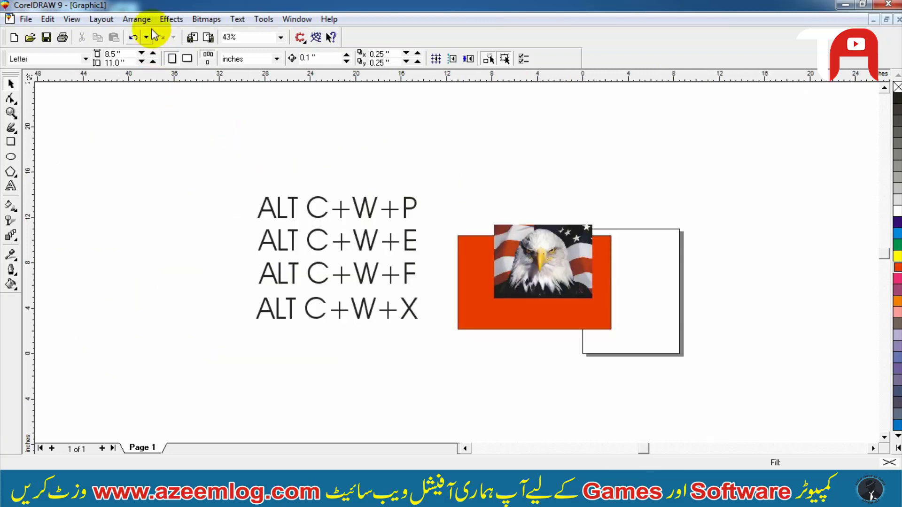
pyautogui.click(172, 19)
pyautogui.moveTo(206, 20)
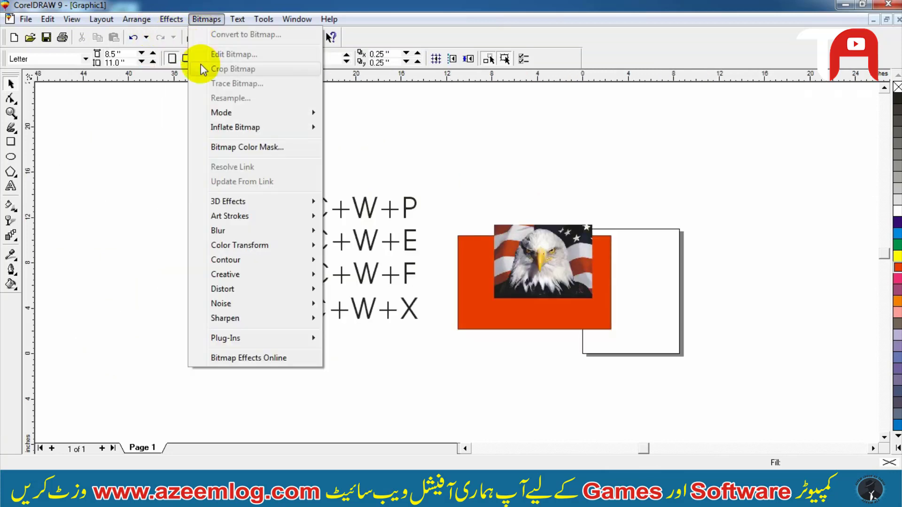
pyautogui.moveTo(171, 19)
pyautogui.moveTo(218, 118)
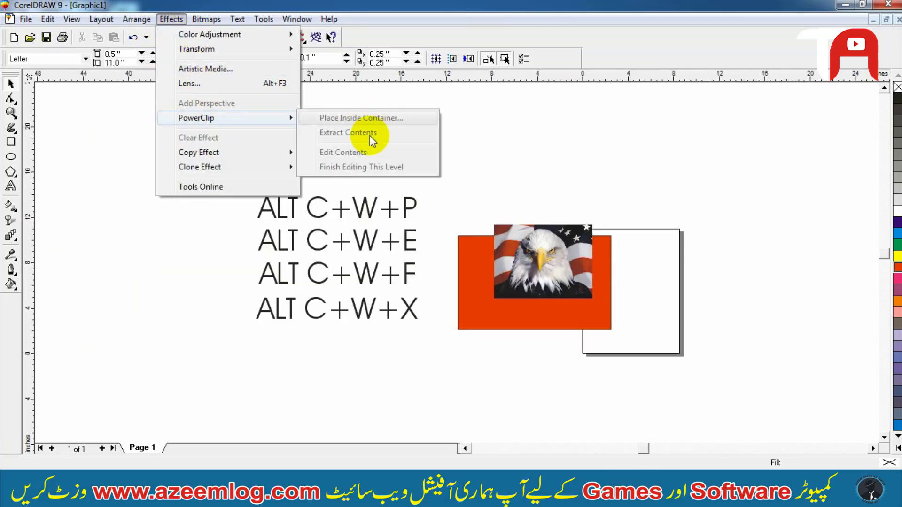
pyautogui.click(340, 214)
pyautogui.click(418, 186)
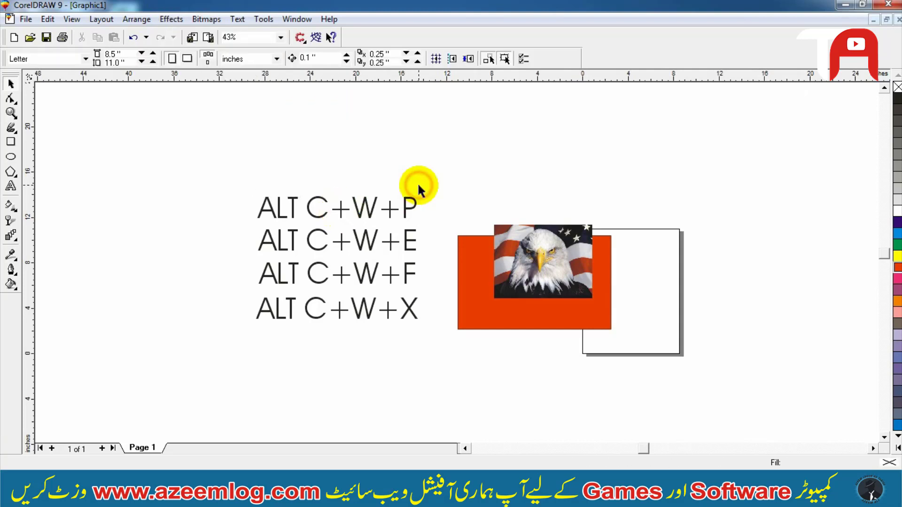
pyautogui.press('F4')
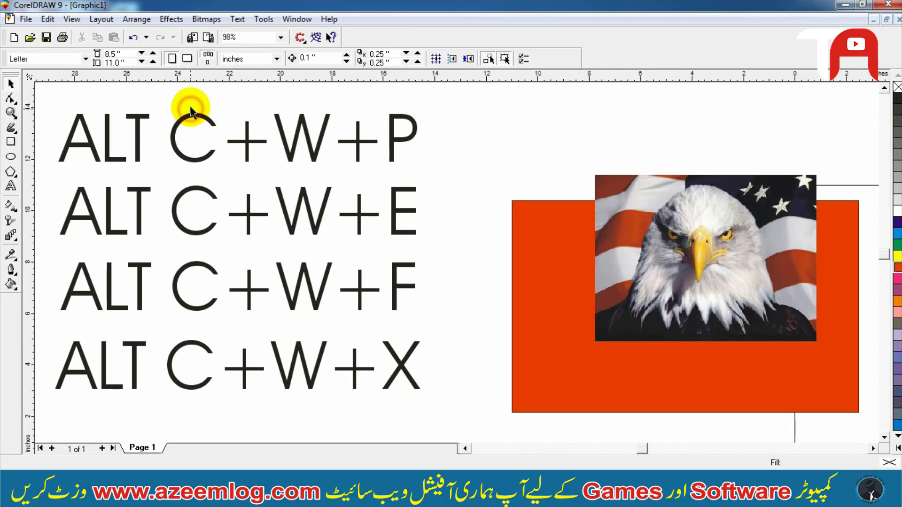
pyautogui.click(172, 19)
pyautogui.moveTo(195, 23)
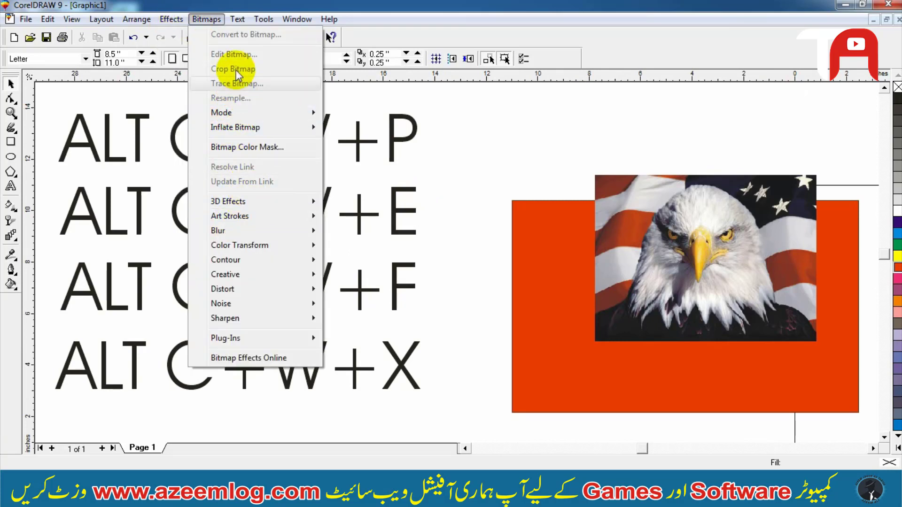
pyautogui.click(449, 181)
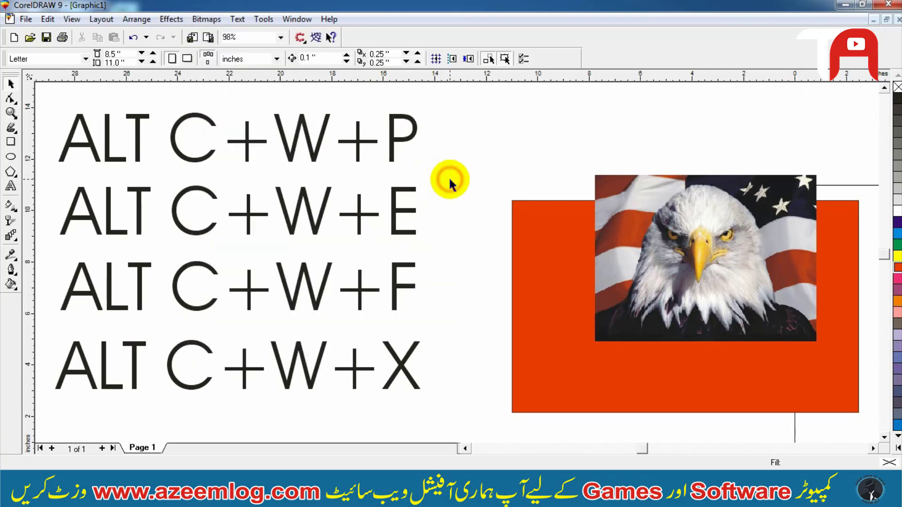